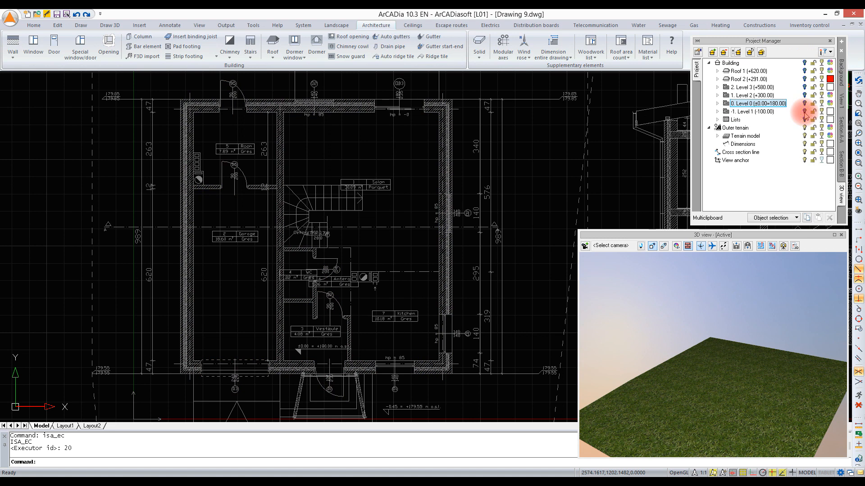
# Step: Show Level 0 in the 3D view, hide its Ceiling elements, and orbit to look into the rooms from above
pyautogui.click(718, 103)
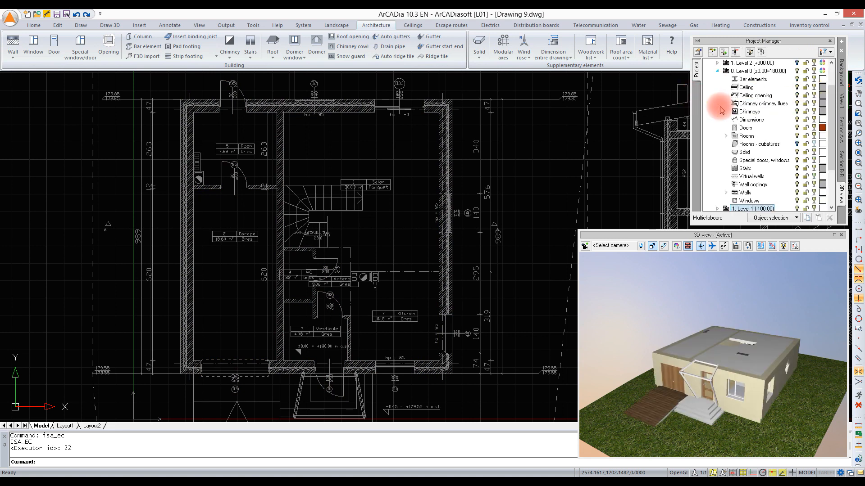
pyautogui.click(797, 86)
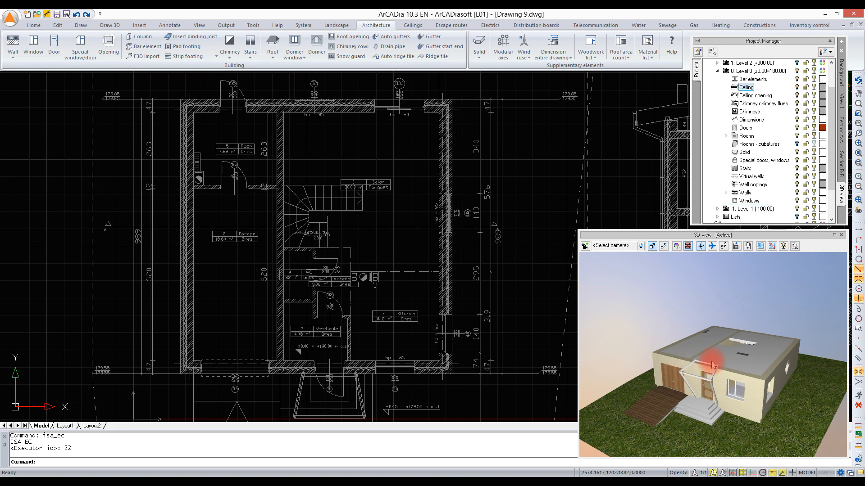
pyautogui.moveTo(710, 362); pyautogui.dragTo(595, 266)
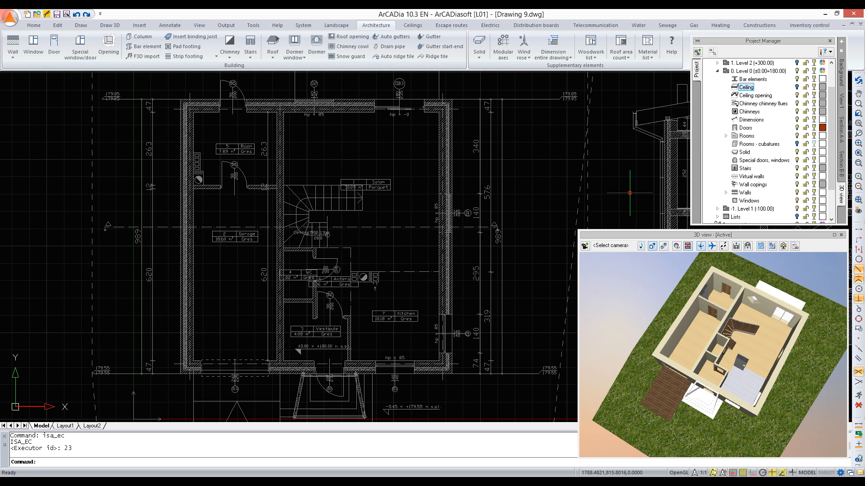
# Step: Activate the View 1 plan and open the Object Explorer
pyautogui.click(841, 100)
pyautogui.click(303, 25)
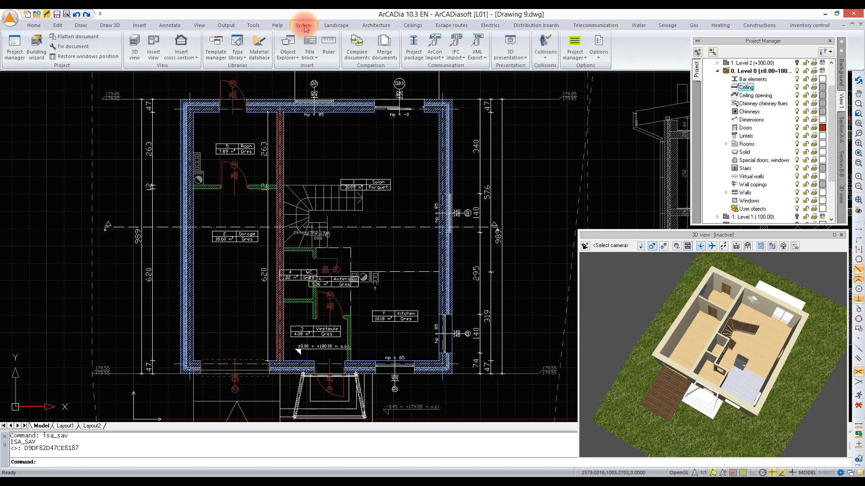
pyautogui.click(288, 44)
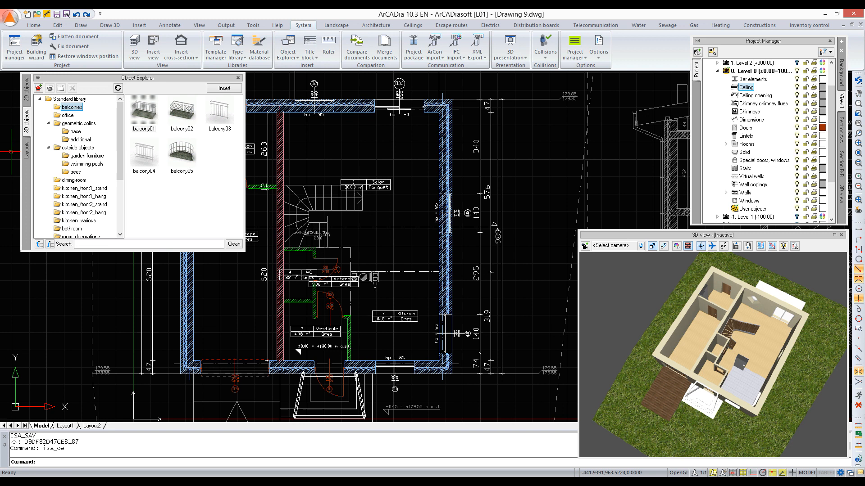
# Step: Insert 05sofa2 from the room_rest 3D library into the Salon, with its back against the wall shared with the garage
pyautogui.click(73, 156)
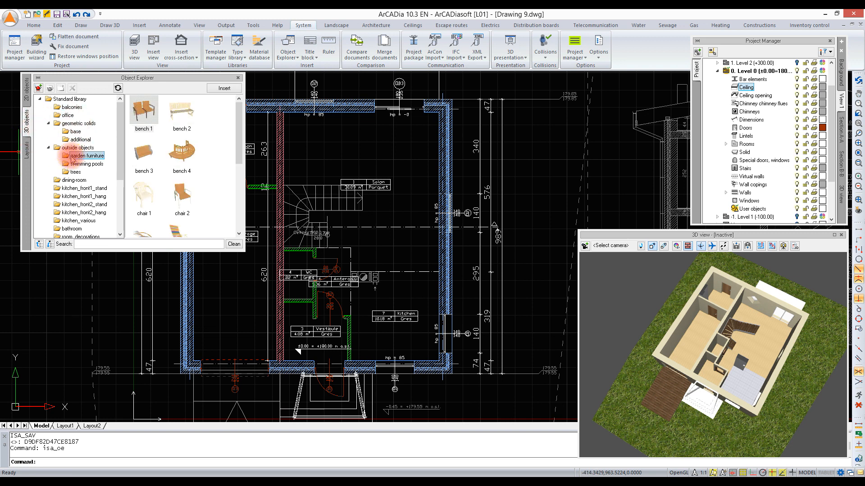
pyautogui.click(76, 188)
pyautogui.scroll(-2, 75, 203)
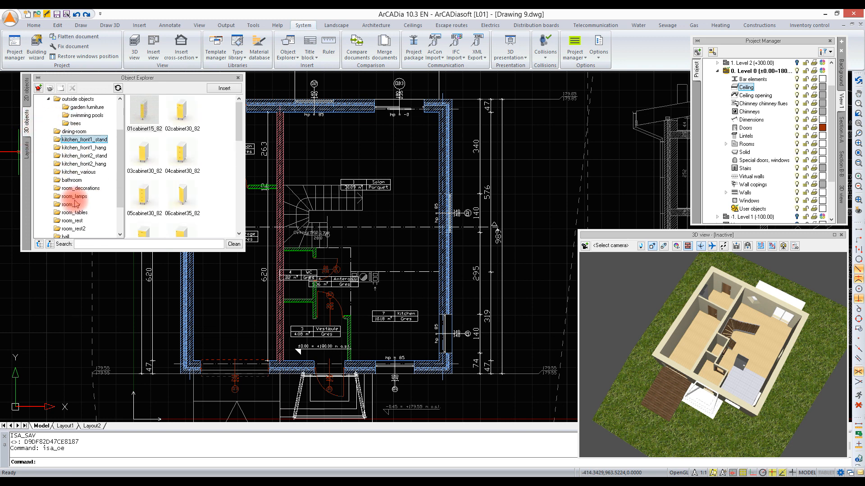
pyautogui.scroll(-1, 74, 202)
pyautogui.scroll(-1, 73, 200)
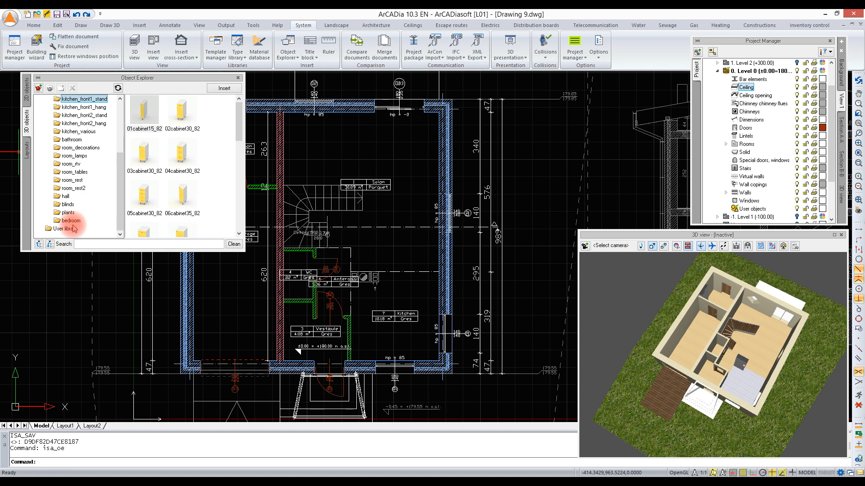
pyautogui.click(69, 181)
pyautogui.moveTo(182, 111)
pyautogui.mouseDown()
pyautogui.moveTo(326, 198)
pyautogui.moveTo(309, 139)
pyautogui.mouseUp()
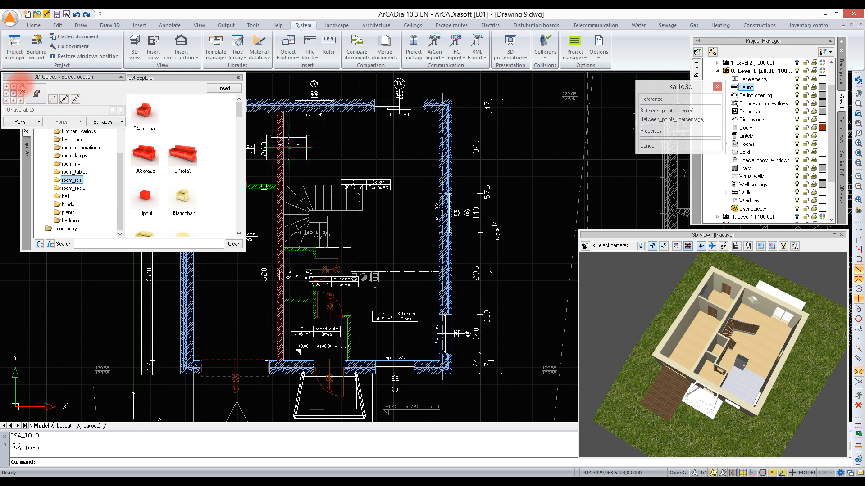
pyautogui.click(14, 87)
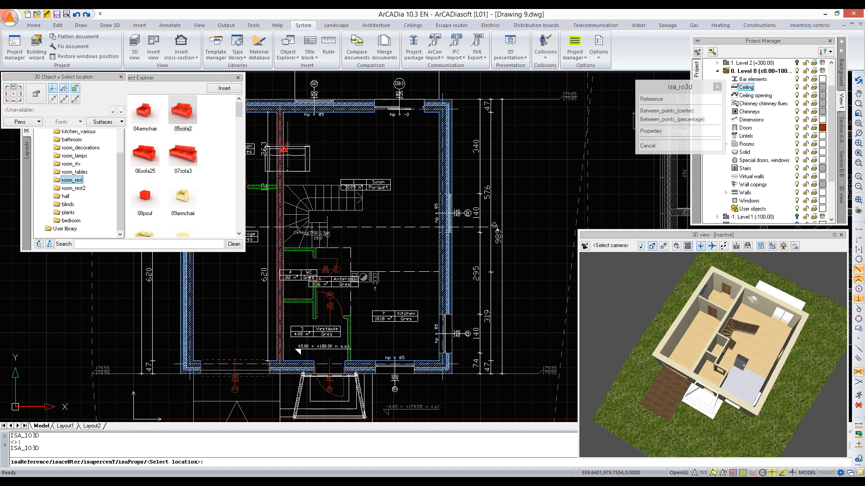
pyautogui.click(283, 150)
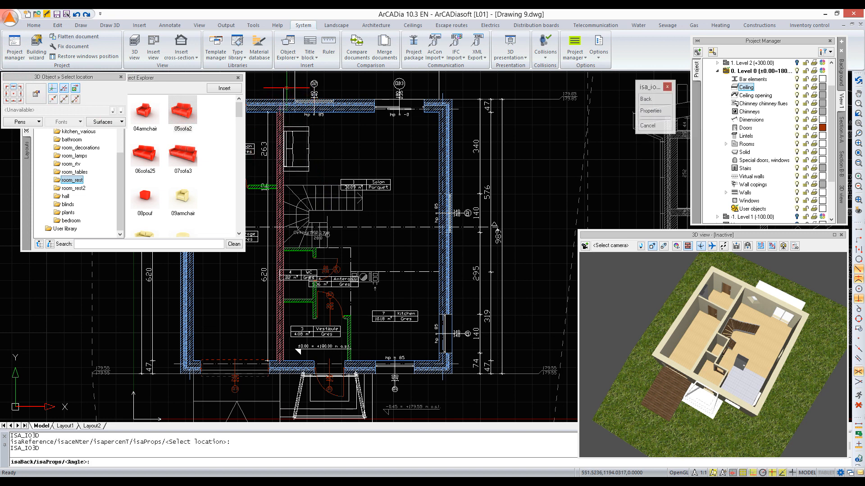
pyautogui.keyDown('shift'); pyautogui.click(286, 88); pyautogui.keyUp('shift')
pyautogui.keyDown('shift'); pyautogui.click(286, 88); pyautogui.keyUp('shift')
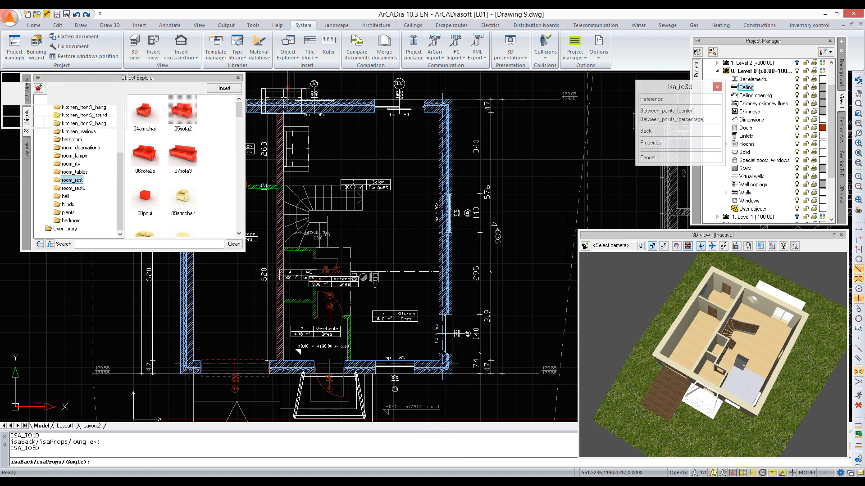
# Step: Insert 04armchair into the Salon near the wide window in the upper wall, rotated diagonally toward the seating area
pyautogui.click(153, 115)
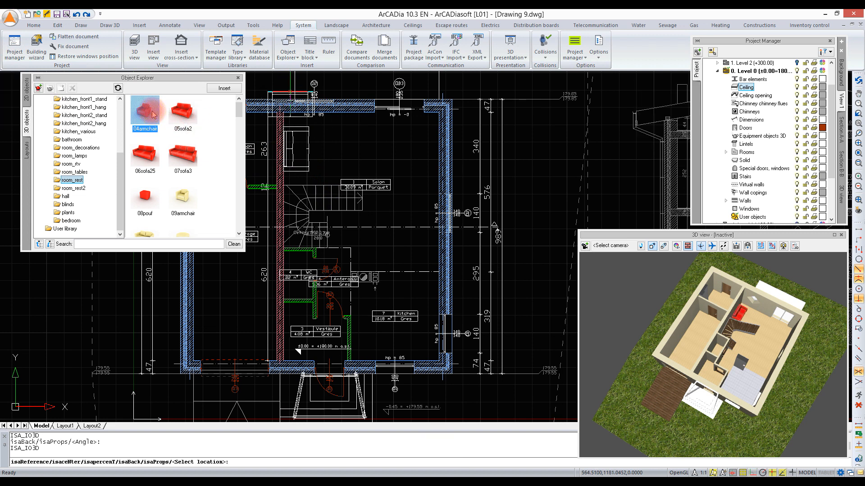
pyautogui.doubleClick(153, 115)
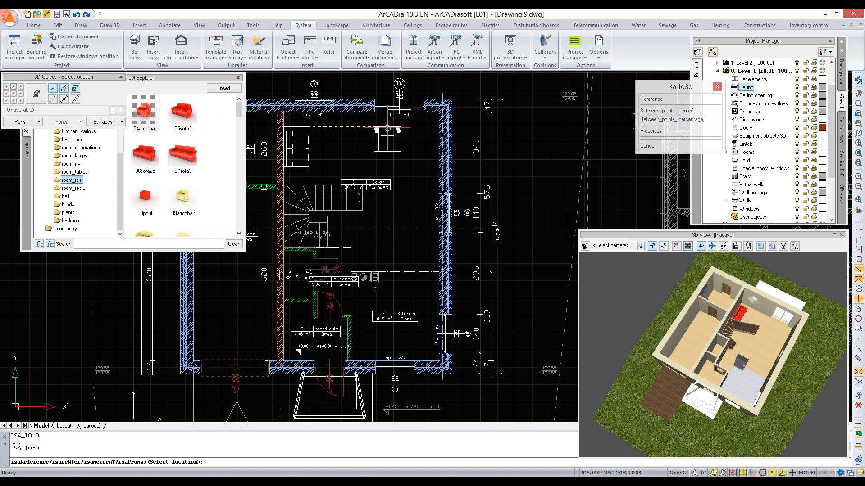
pyautogui.click(381, 135)
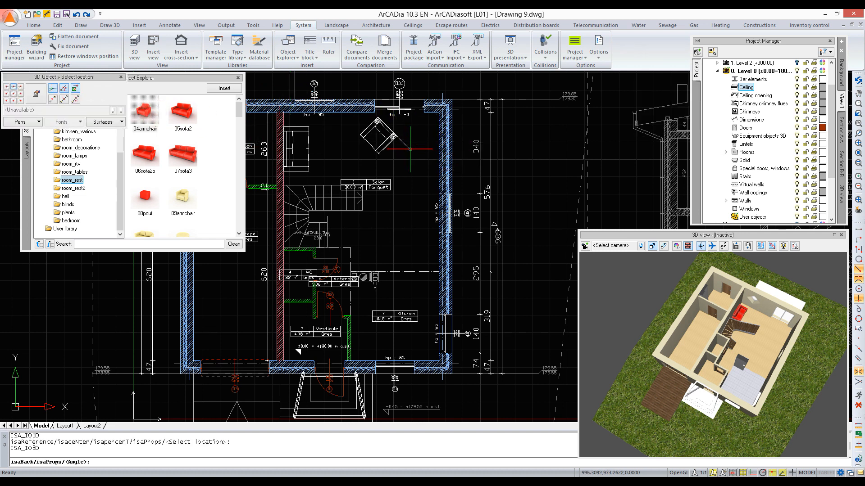
pyautogui.click(410, 149)
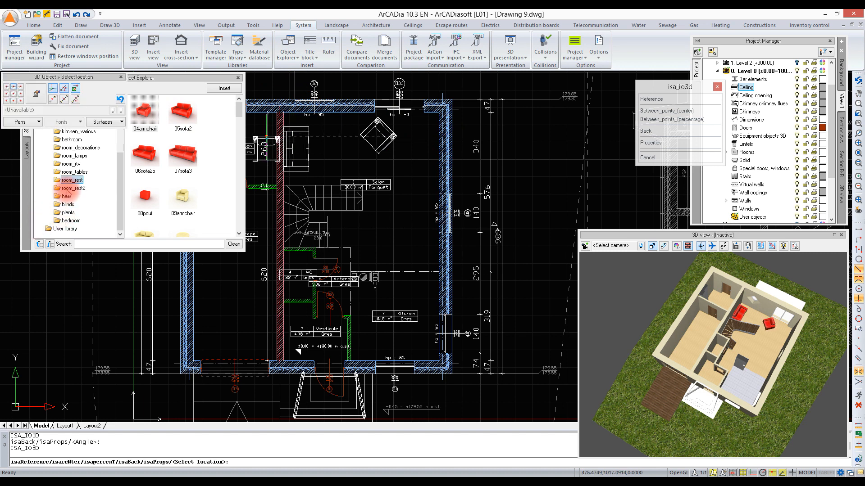
# Step: Insert 02small_table80-80-50 from the room_tables library between the sofa and the armchair, unrotated, and end the insertion
pyautogui.click(72, 172)
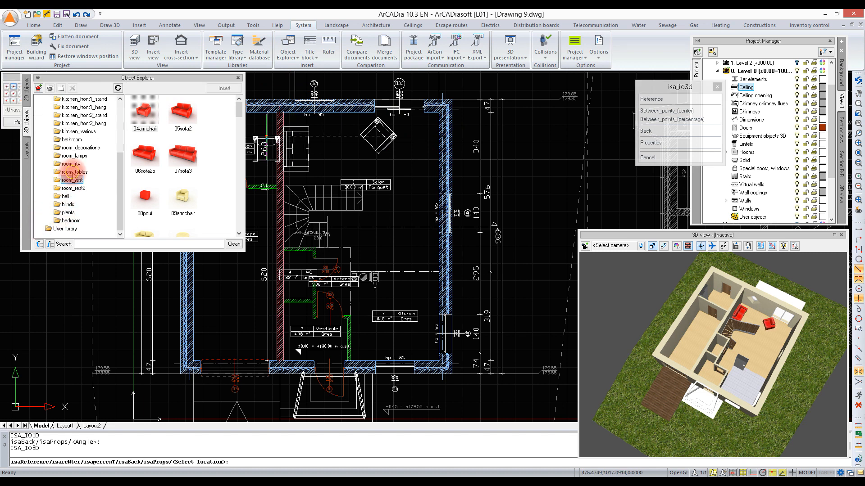
pyautogui.click(149, 109)
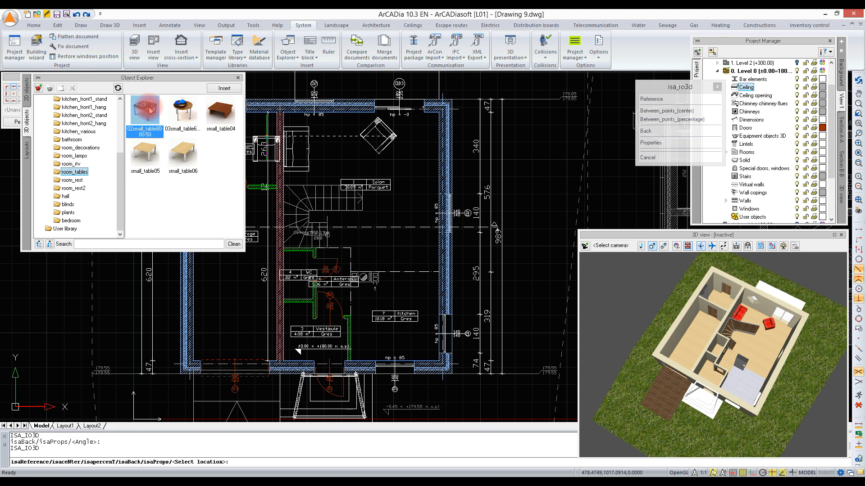
pyautogui.doubleClick(145, 111)
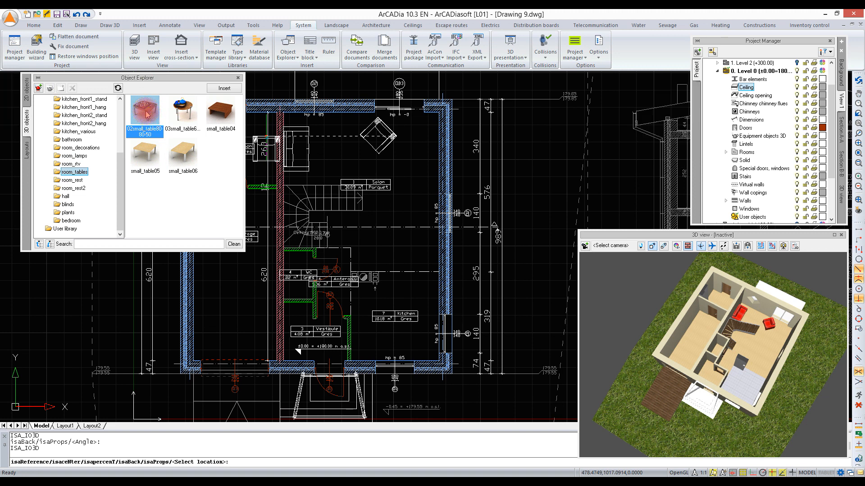
pyautogui.doubleClick(146, 111)
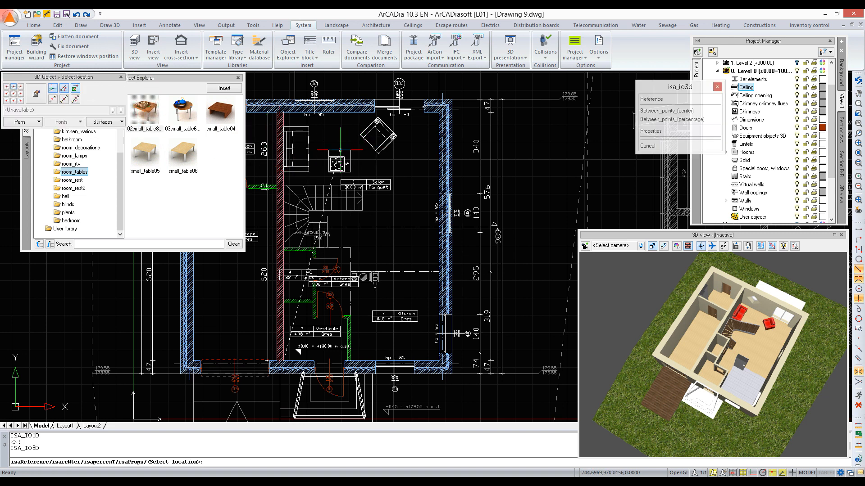
pyautogui.click(339, 150)
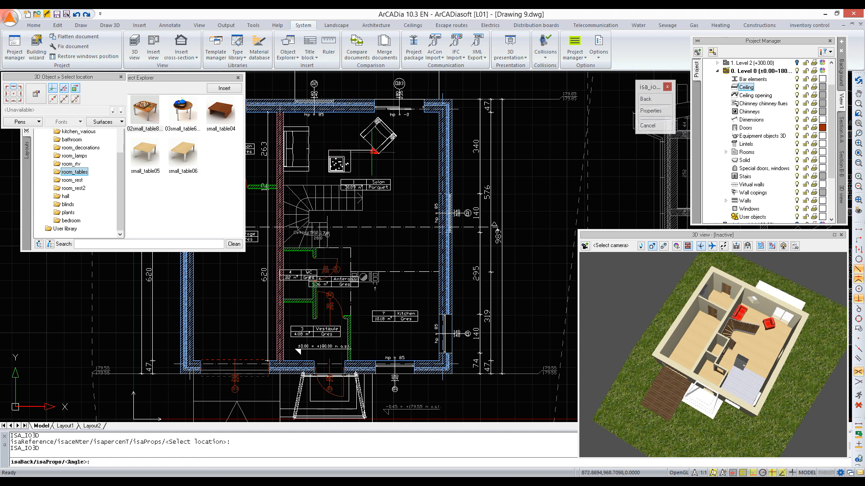
pyautogui.keyDown('shift'); pyautogui.click(362, 151); pyautogui.keyUp('shift')
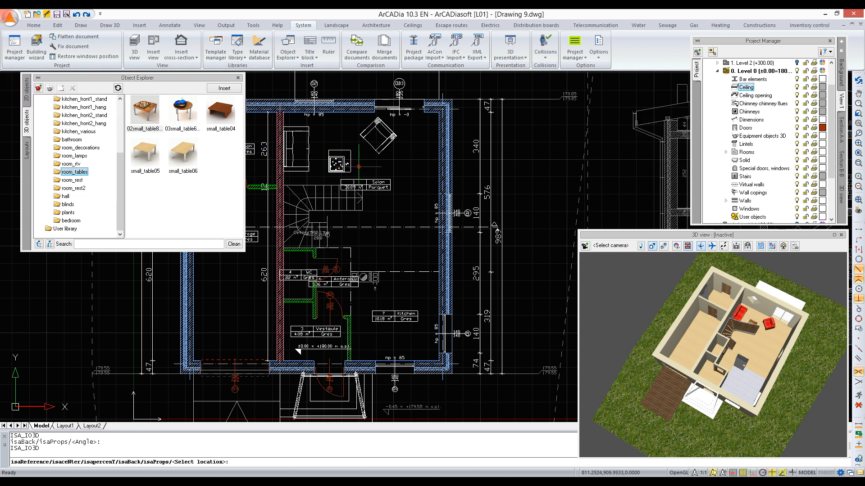
pyautogui.press('Escape')
# Step: Open the 3D object import for the User library, check the supported file types, and close it without importing
pyautogui.click(39, 88)
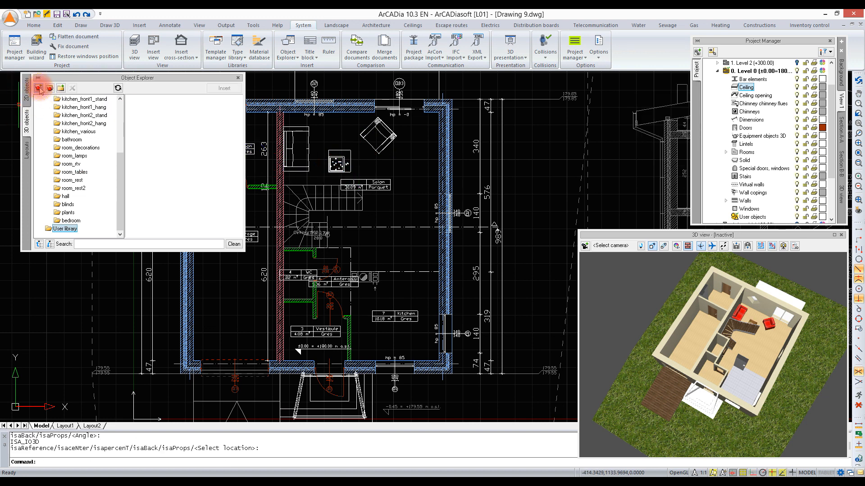
pyautogui.click(38, 88)
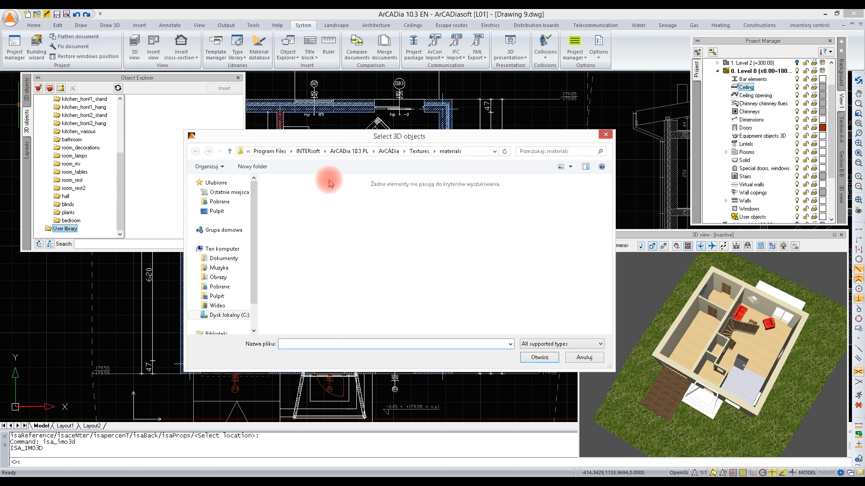
pyautogui.click(567, 345)
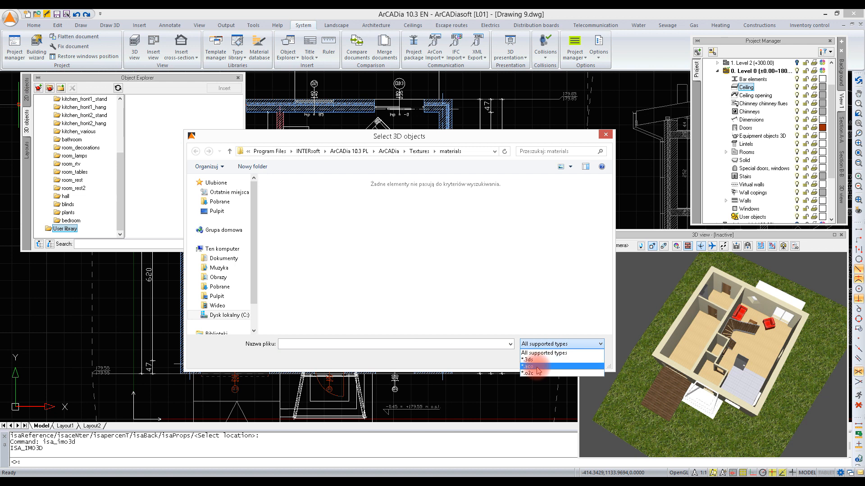
pyautogui.click(606, 136)
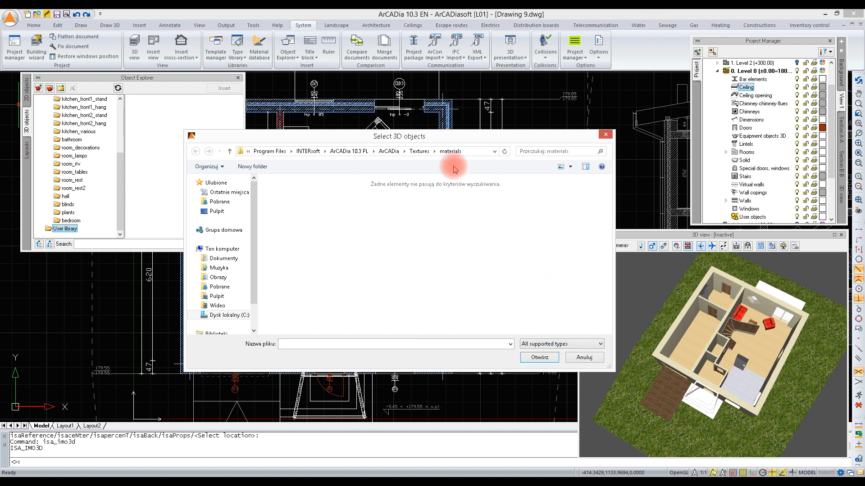
pyautogui.click(602, 138)
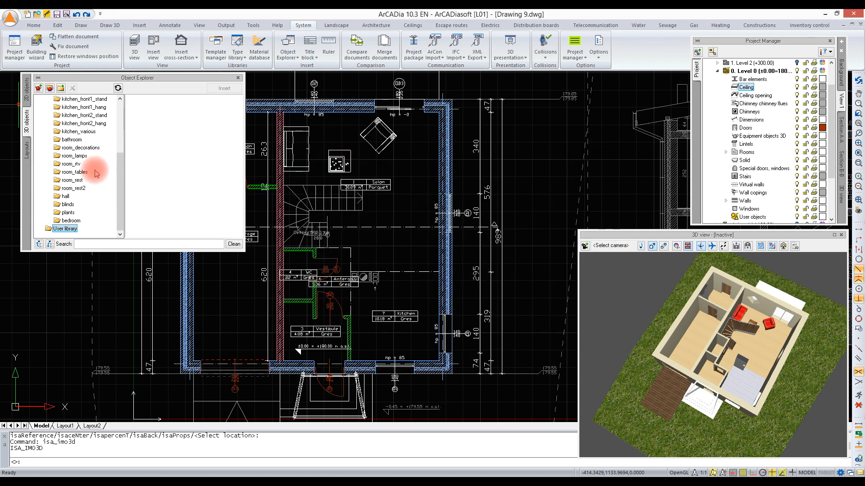
# Step: Insert the kitchen4 layout from the user library's Furniture folder into the lower-right inner corner of the Kitchen
pyautogui.moveTo(120, 170); pyautogui.dragTo(122, 205)
pyautogui.click(84, 189)
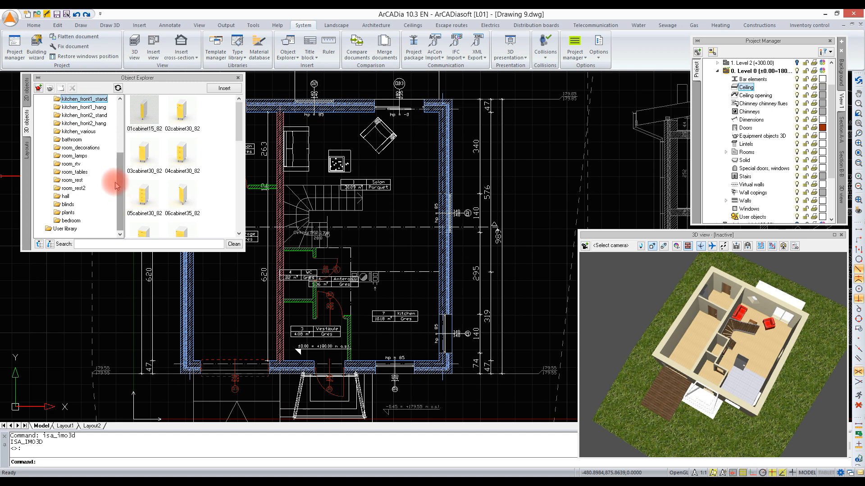
pyautogui.click(27, 154)
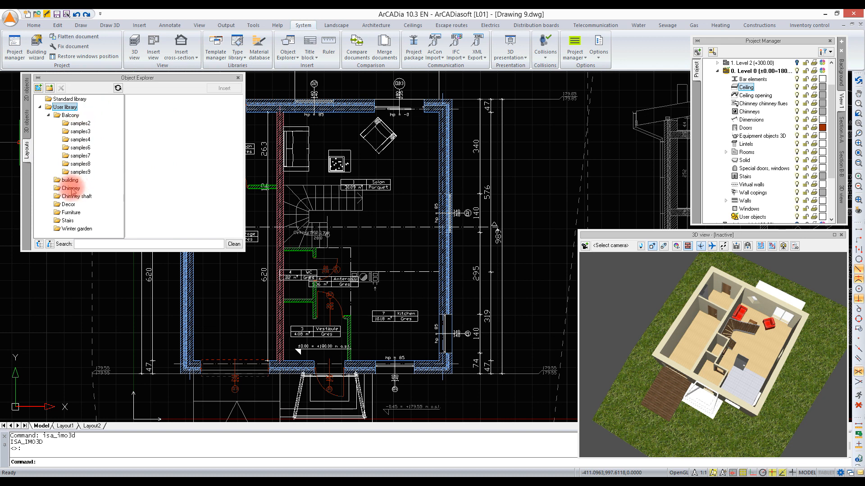
pyautogui.click(69, 213)
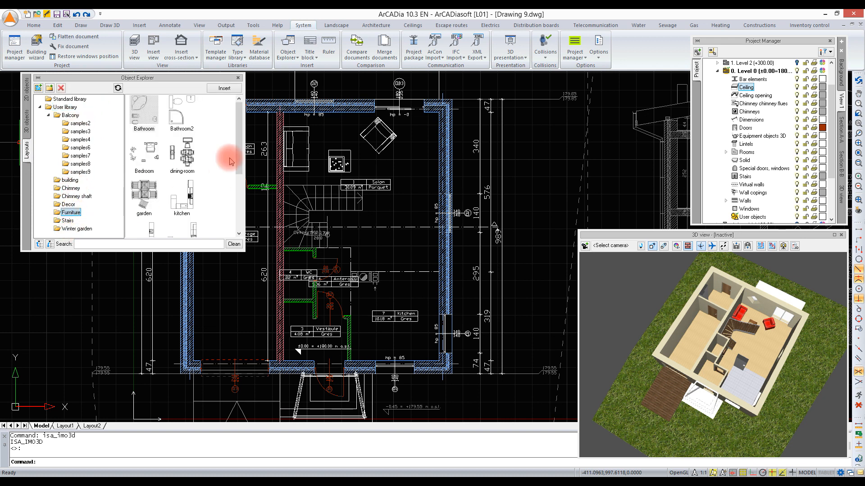
pyautogui.moveTo(237, 135); pyautogui.dragTo(234, 171)
pyautogui.click(185, 180)
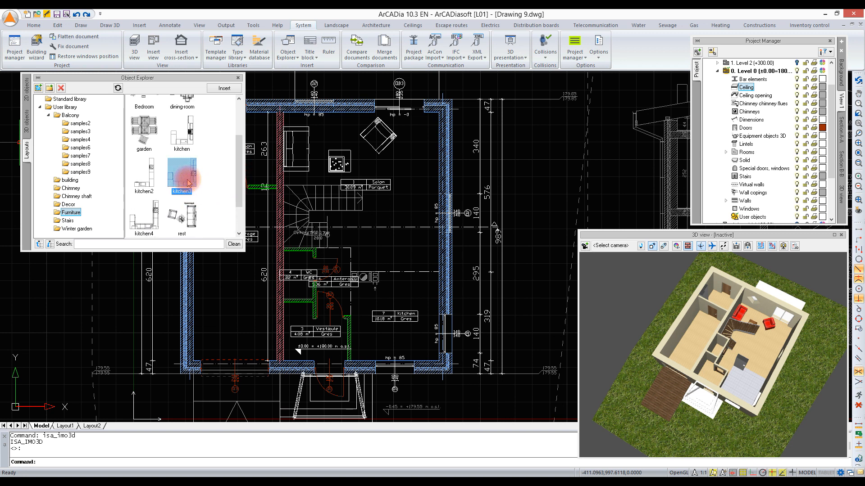
pyautogui.click(151, 219)
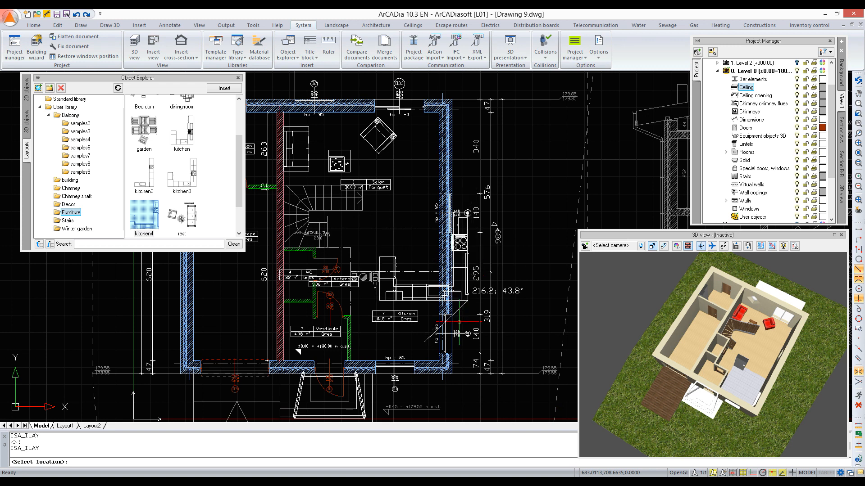
pyautogui.click(439, 361)
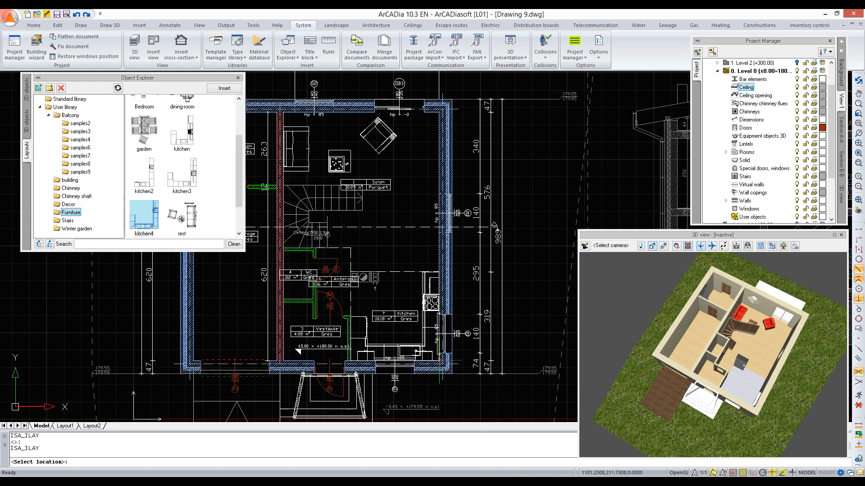
# Step: Orbit and zoom the 3D view into the house to examine the furnished kitchen at room level
pyautogui.moveTo(818, 353); pyautogui.dragTo(799, 366)
pyautogui.scroll(7, 671, 394)
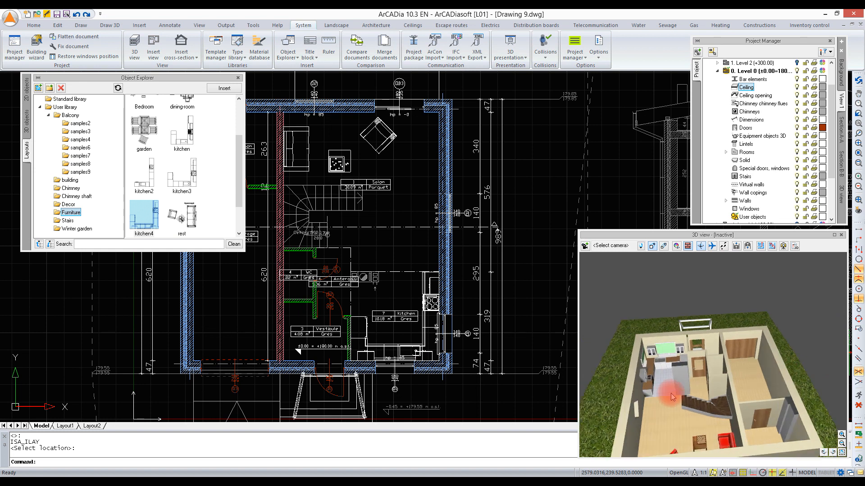
pyautogui.moveTo(707, 301); pyautogui.dragTo(654, 369)
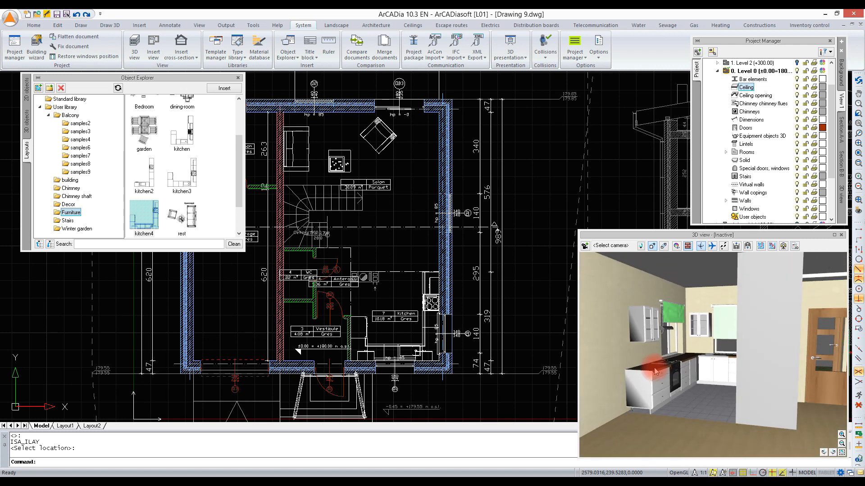
# Step: Insert the WC1 layout from the user library's Furniture folder against the wall dividing the WC from the garage
pyautogui.click(183, 192)
pyautogui.scroll(-1, 183, 193)
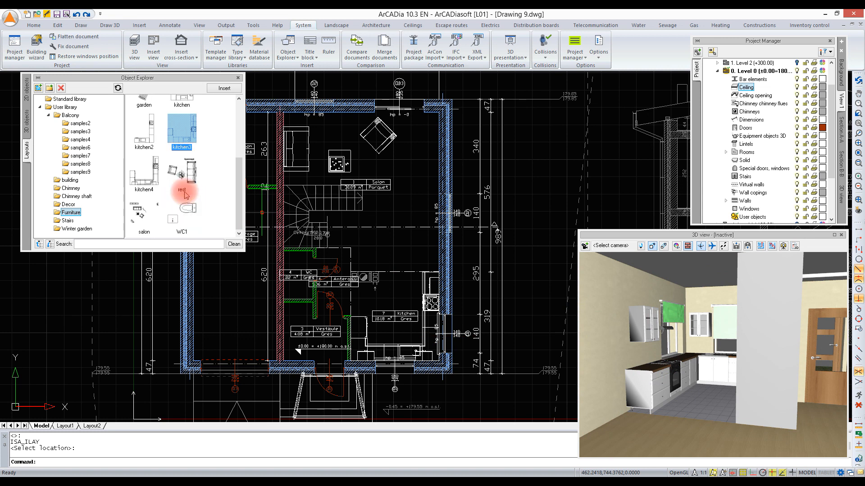
pyautogui.click(186, 211)
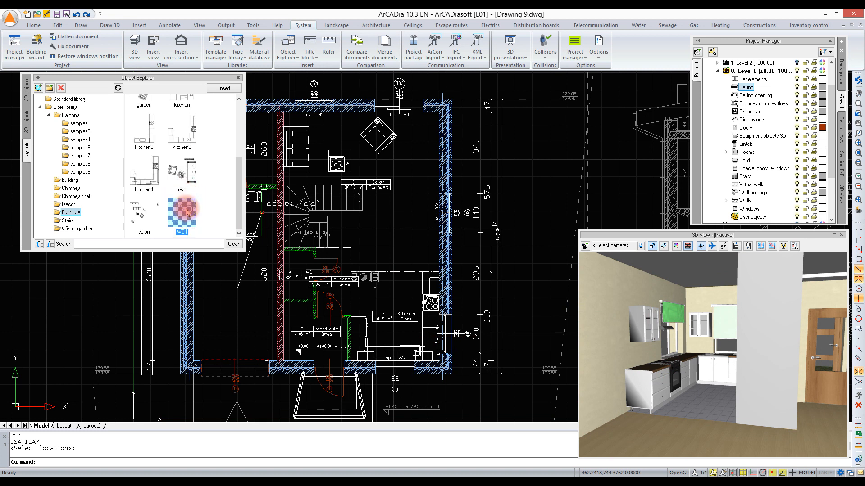
pyautogui.scroll(5, 284, 301)
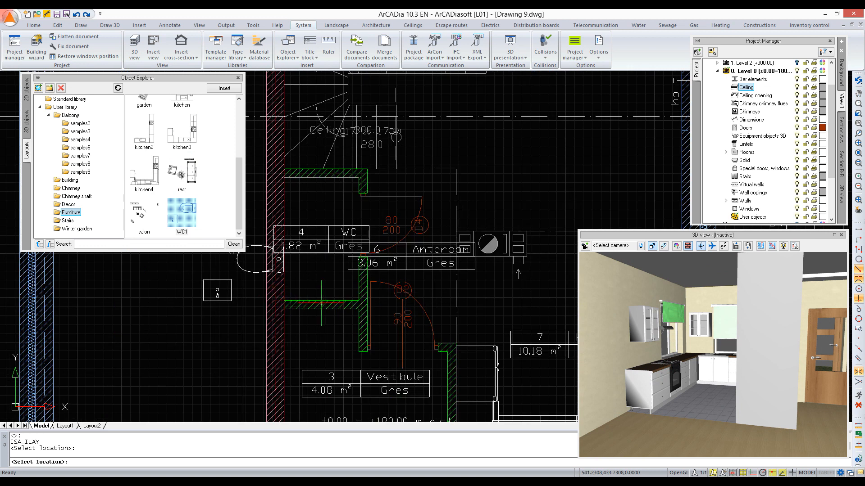
pyautogui.click(258, 272)
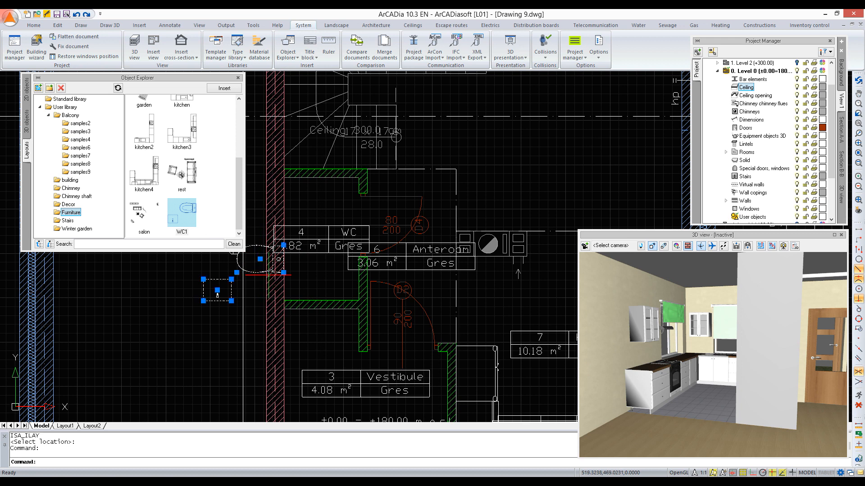
# Step: Rotate the WC1 layout a quarter turn clockwise about the WC's lower-left inner corner and explode it into separate objects
pyautogui.rightClick(269, 276)
pyautogui.click(290, 355)
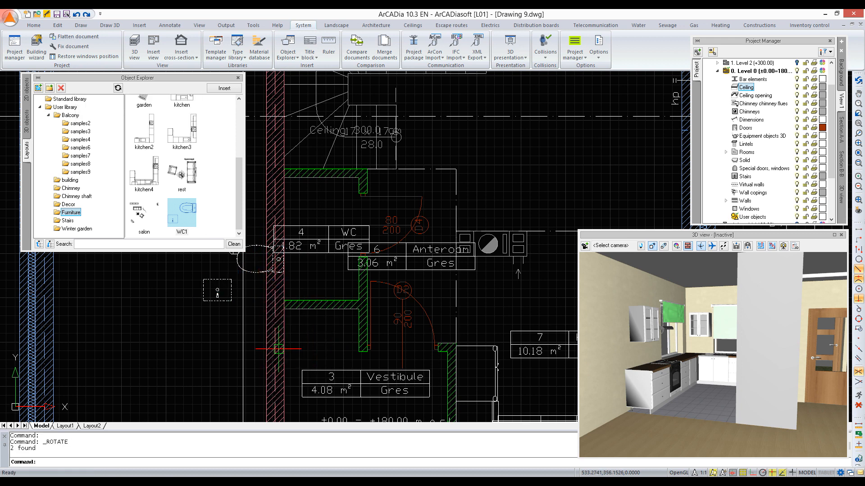
pyautogui.click(285, 297)
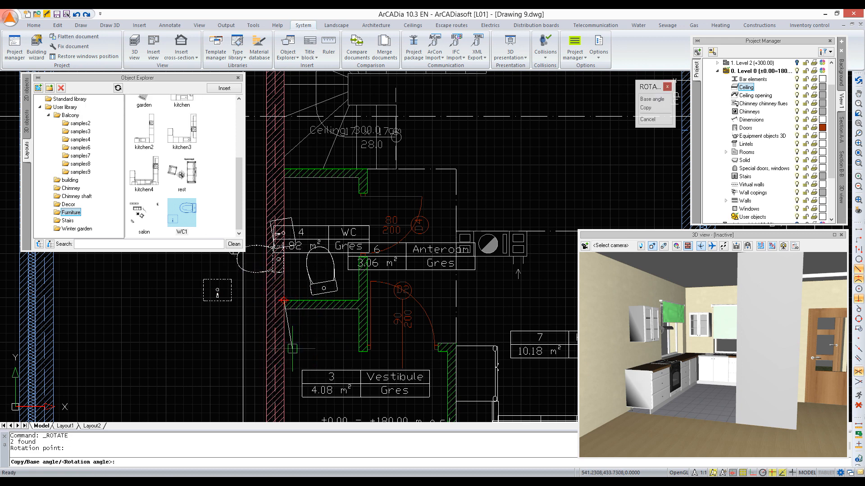
pyautogui.click(283, 365)
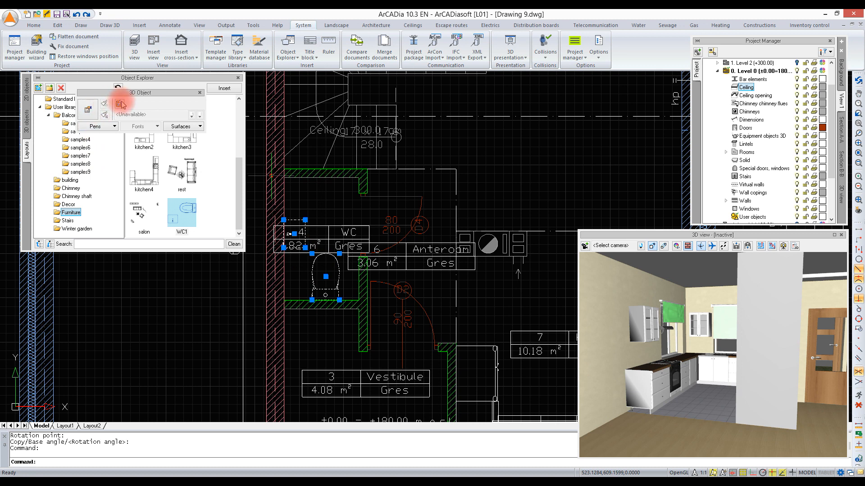
pyautogui.click(119, 104)
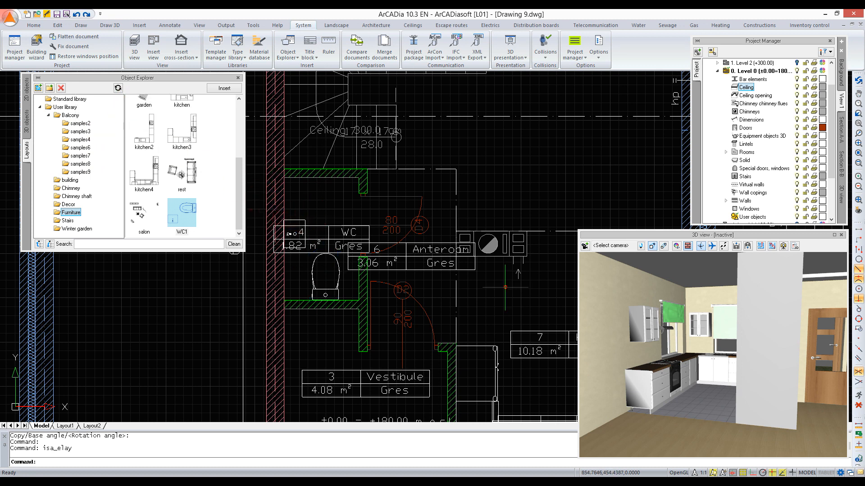
# Step: Move the WC's washbasin about 28 cm along the dividing wall, away from the toilet
pyautogui.moveTo(725, 317)
pyautogui.mouseDown()
pyautogui.moveTo(768, 328)
pyautogui.moveTo(759, 316)
pyautogui.mouseUp()
pyautogui.scroll(-5, 717, 333)
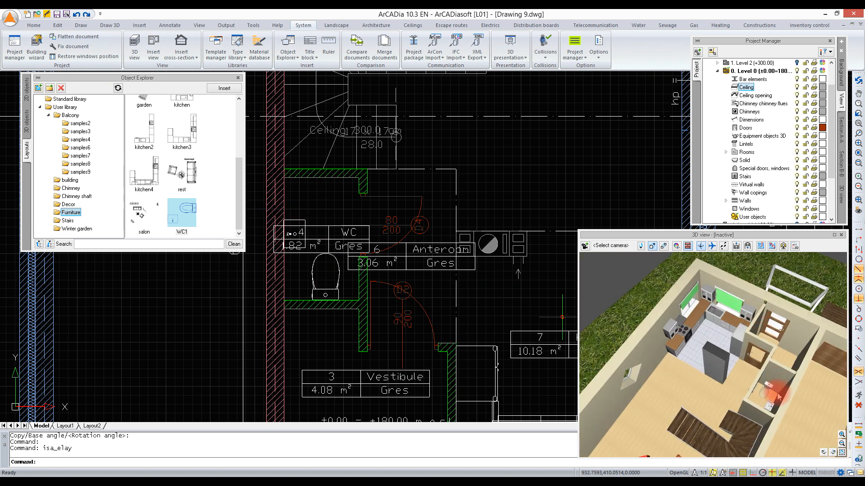
pyautogui.scroll(4, 777, 394)
pyautogui.moveTo(748, 407); pyautogui.dragTo(748, 385)
pyautogui.click(300, 225)
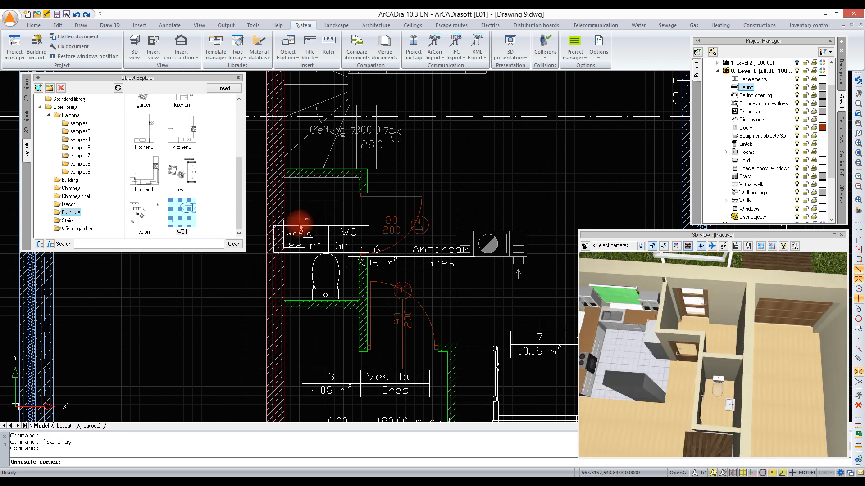
pyautogui.click(310, 198)
pyautogui.rightClick(310, 198)
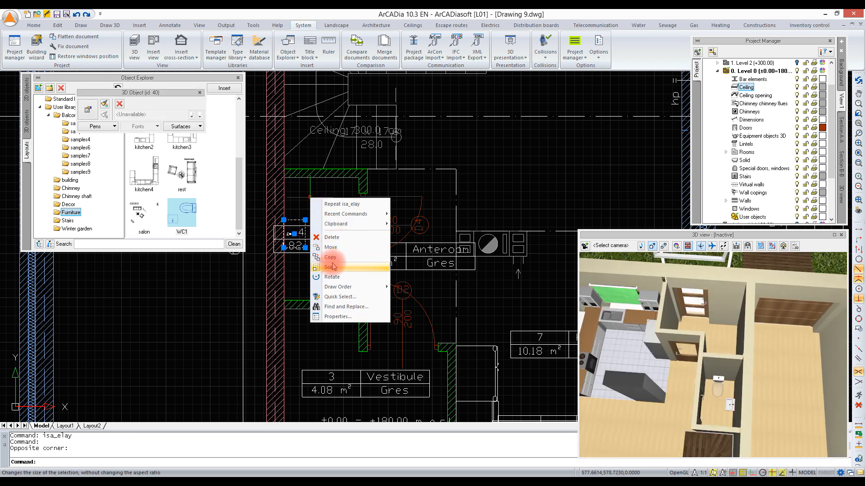
pyautogui.click(330, 247)
pyautogui.click(329, 211)
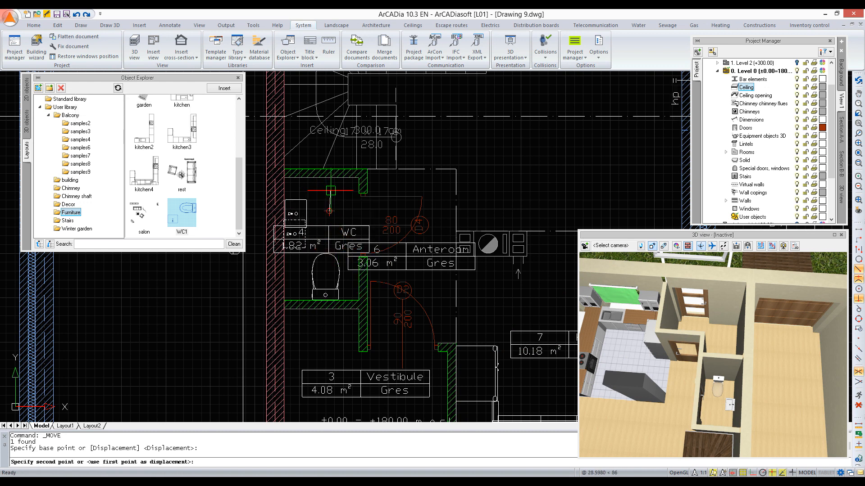
pyautogui.click(329, 191)
# Step: Open the Salon room's surface settings and look through the available floor materials without choosing a new one
pyautogui.moveTo(683, 373); pyautogui.dragTo(683, 373)
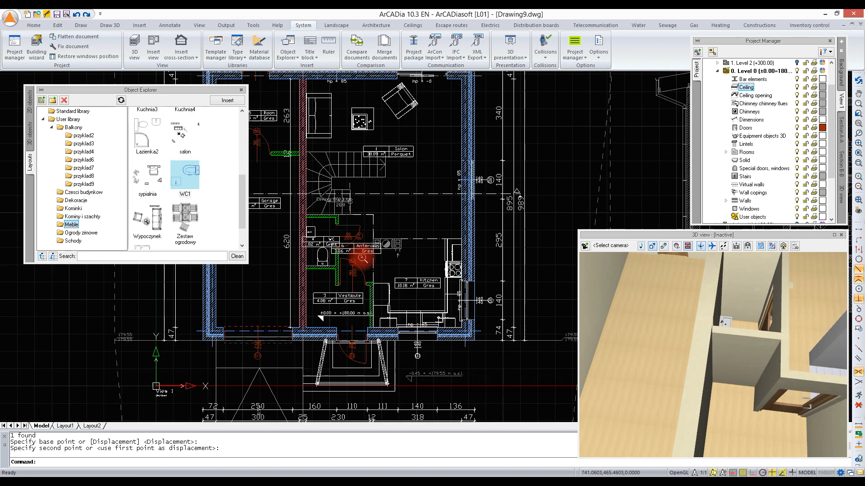
pyautogui.scroll(-5, 391, 200)
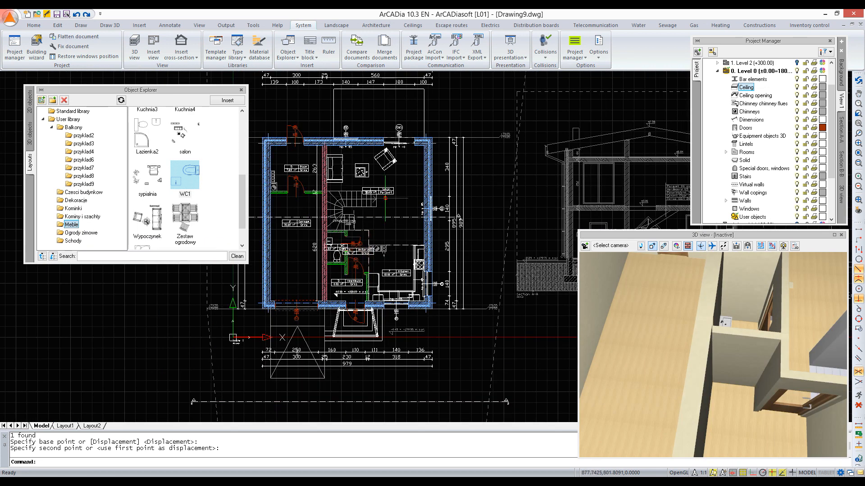
pyautogui.moveTo(745, 327); pyautogui.dragTo(773, 313)
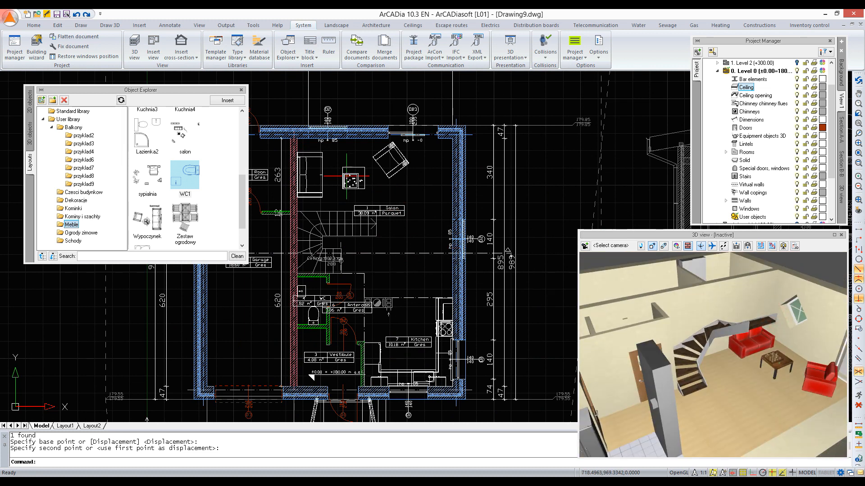
pyautogui.click(397, 208)
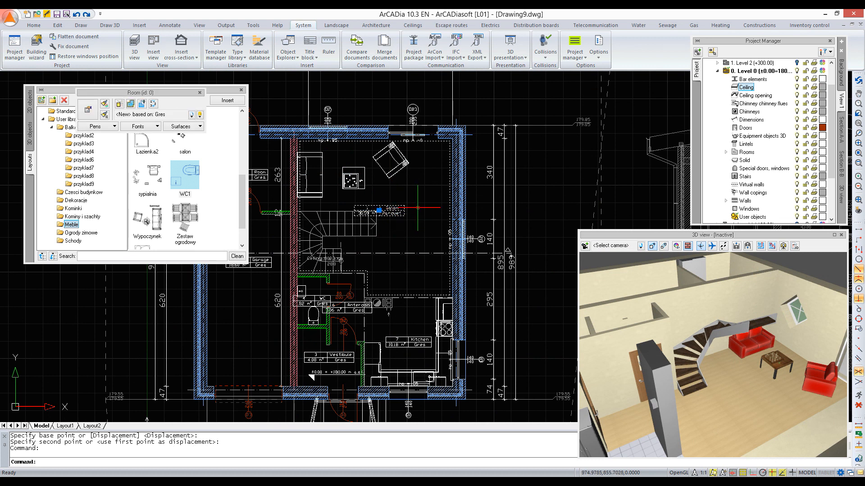
pyautogui.click(197, 130)
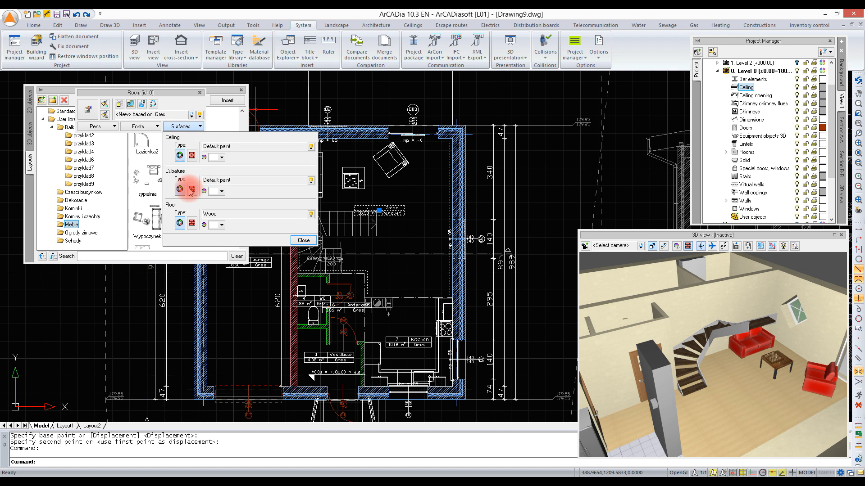
pyautogui.click(192, 222)
pyautogui.click(179, 223)
pyautogui.click(310, 214)
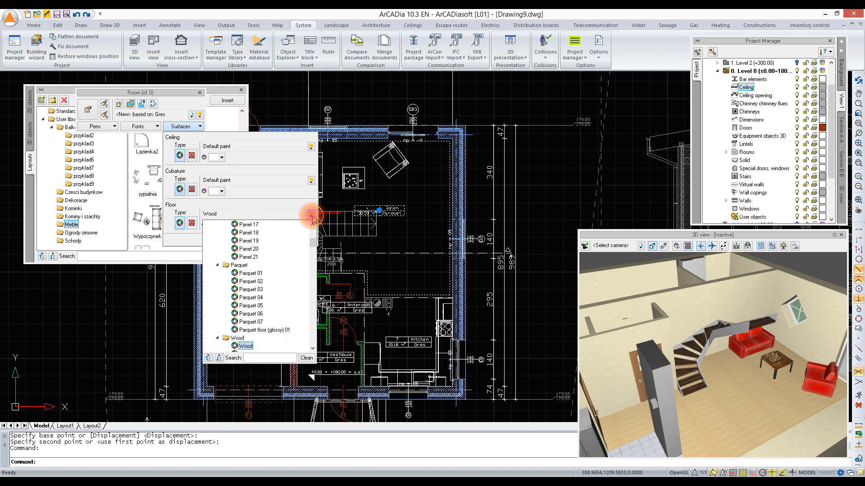
pyautogui.click(310, 216)
# Step: Switch the Salon's floor surface to a texture and apply the panel12 image from the materials textures folder
pyautogui.click(192, 222)
pyautogui.click(215, 213)
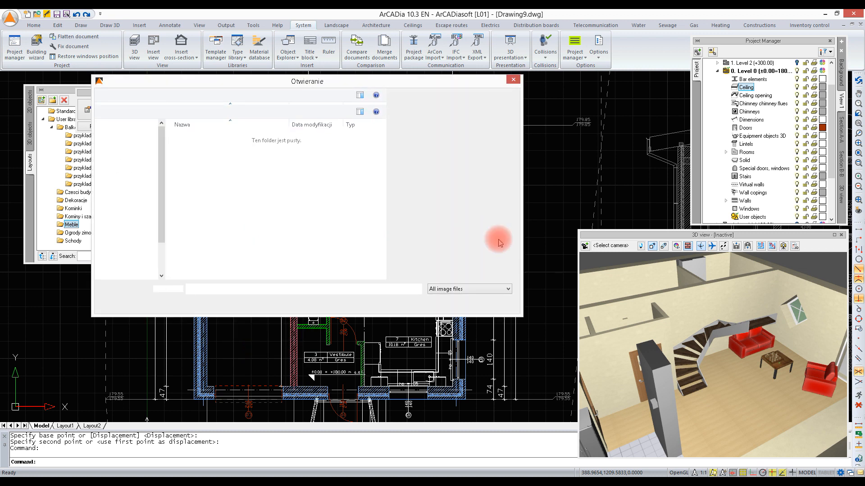
pyautogui.click(490, 292)
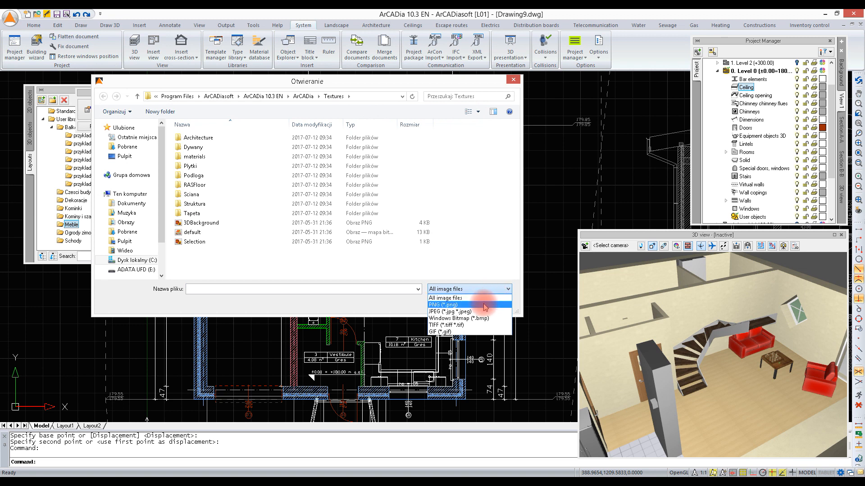
pyautogui.click(193, 157)
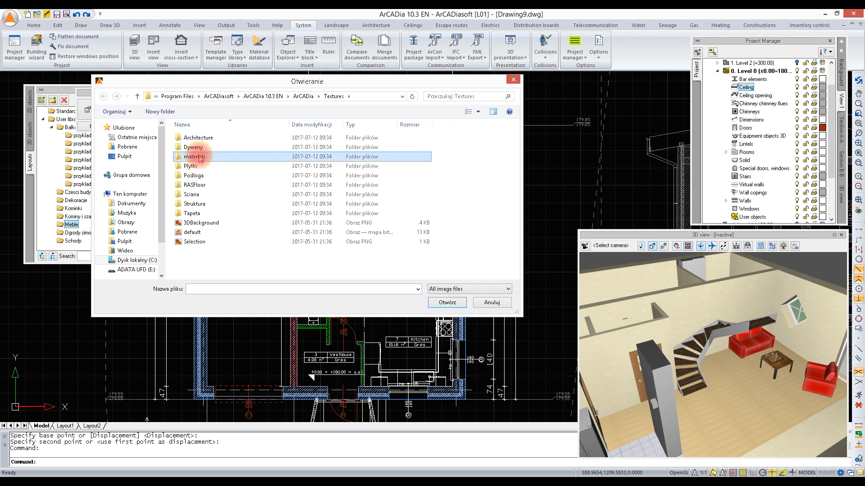
pyautogui.doubleClick(176, 160)
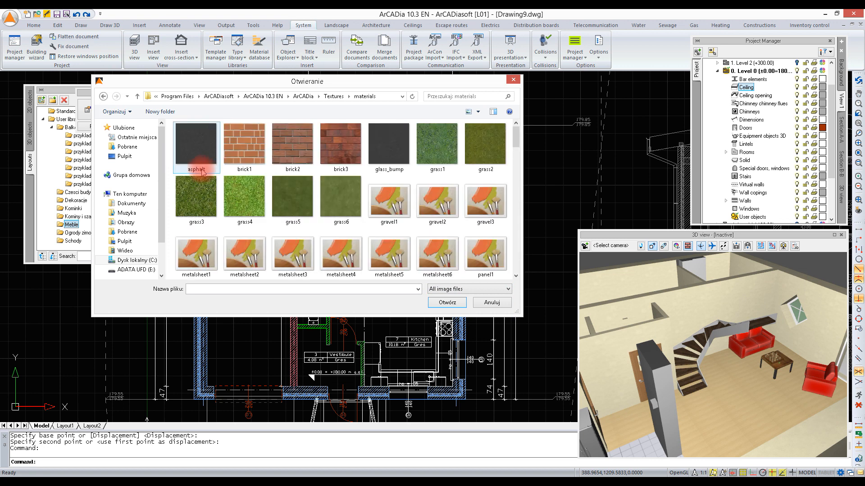
pyautogui.scroll(-5, 367, 211)
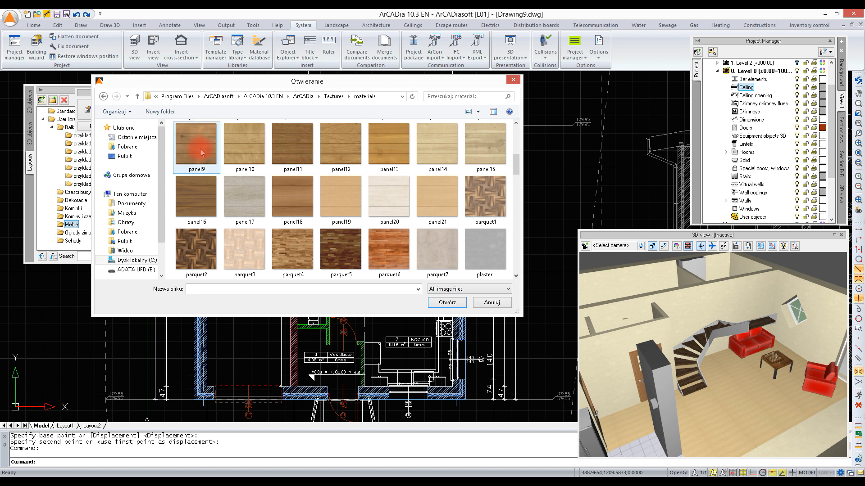
pyautogui.doubleClick(342, 143)
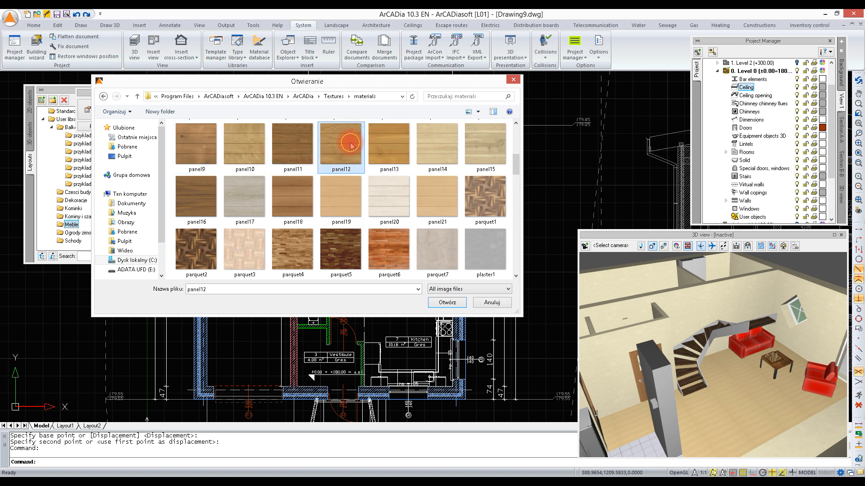
pyautogui.click(303, 240)
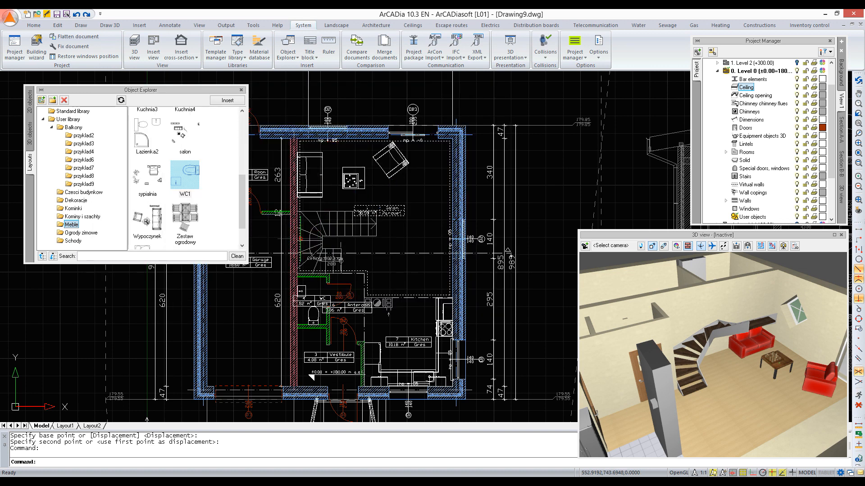
# Step: Select the solids forming the front entrance steps in the 3D view, along with the solid on the far side of the house
pyautogui.moveTo(702, 366); pyautogui.dragTo(704, 363)
pyautogui.scroll(-5, 703, 318)
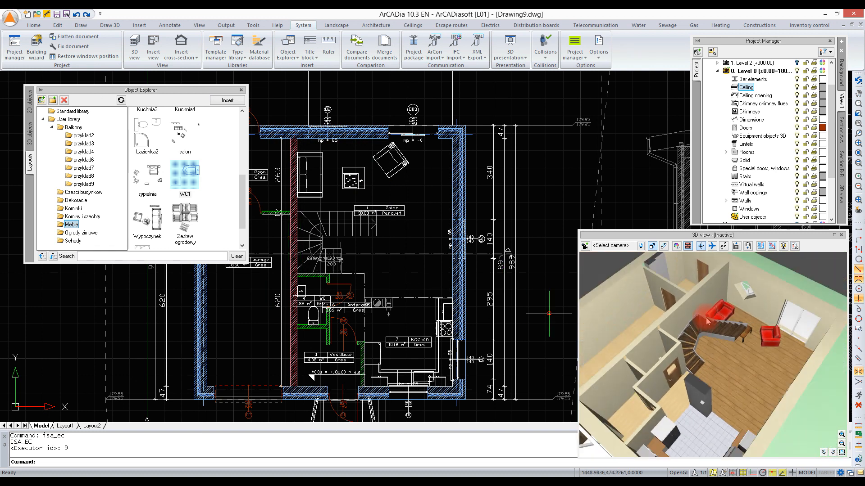
pyautogui.moveTo(704, 318); pyautogui.dragTo(669, 426)
pyautogui.click(644, 402)
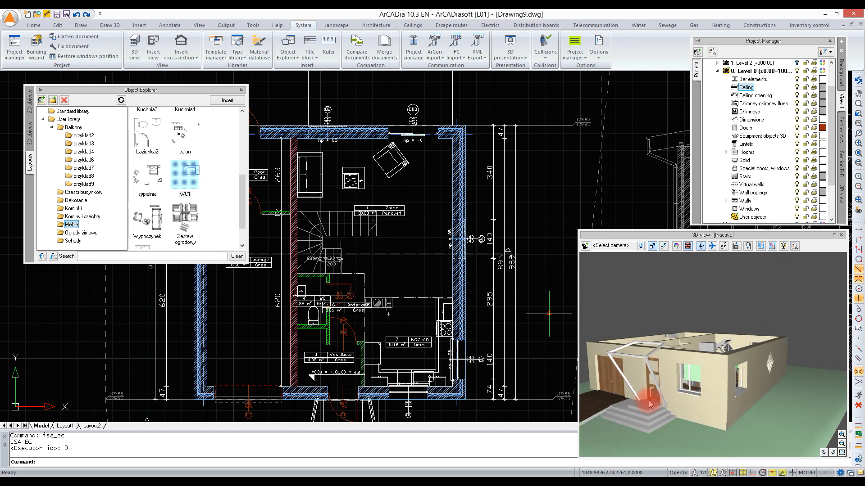
pyautogui.click(647, 405)
pyautogui.click(637, 418)
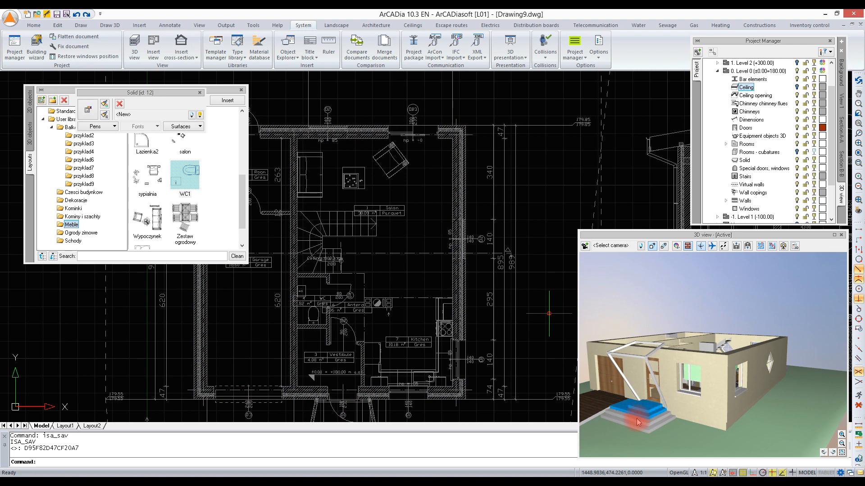
pyautogui.moveTo(701, 414); pyautogui.dragTo(599, 370)
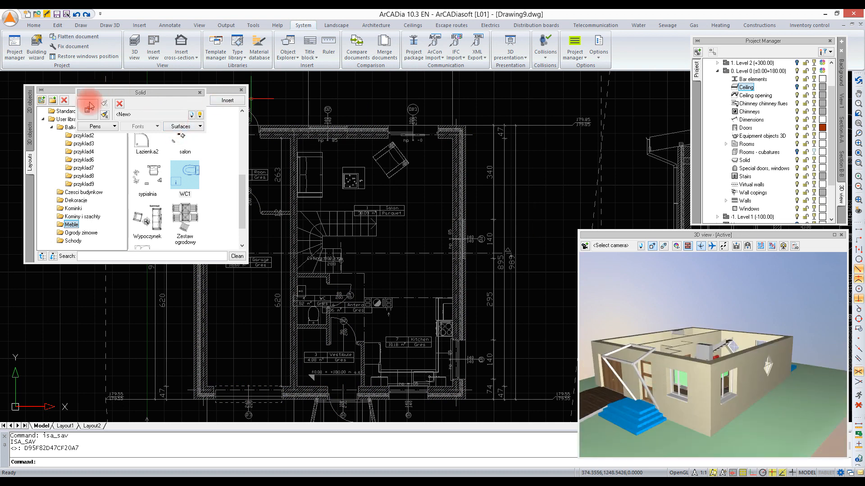
# Step: Switch the top surface of the selected entrance step solids to a texture and apply the sett3 image from the materials folder
pyautogui.click(195, 129)
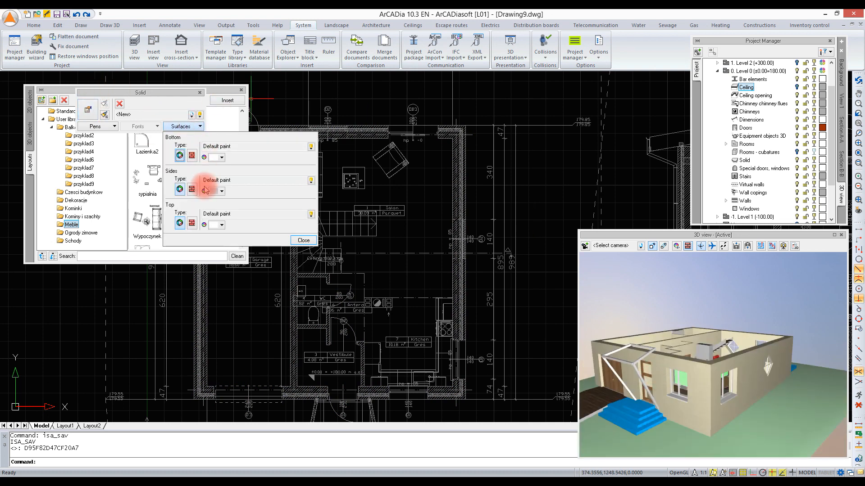
pyautogui.click(192, 223)
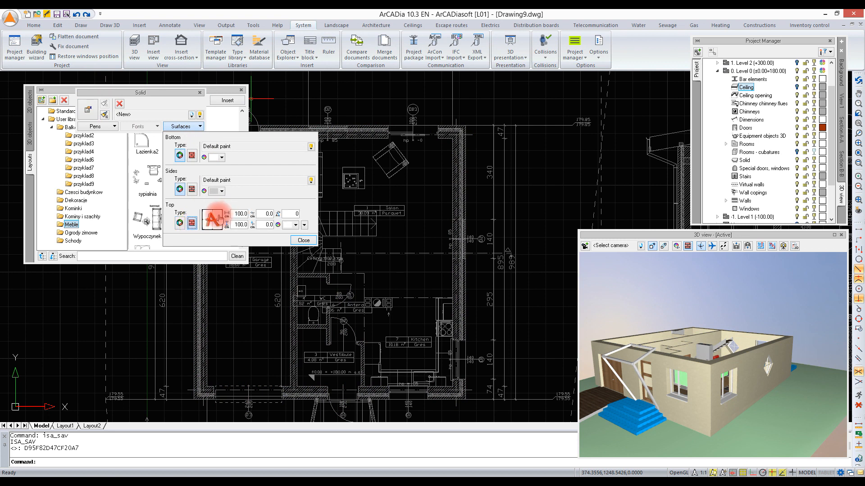
pyautogui.click(212, 220)
pyautogui.click(293, 215)
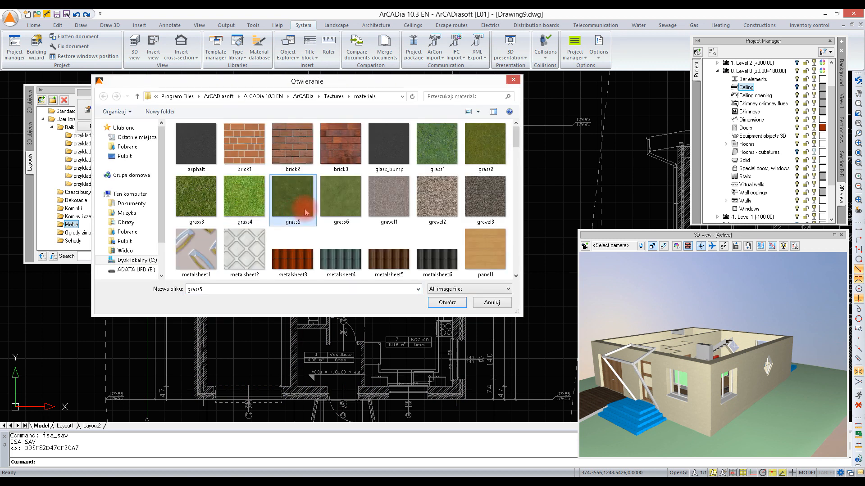
pyautogui.scroll(-5, 306, 212)
pyautogui.scroll(-10, 305, 212)
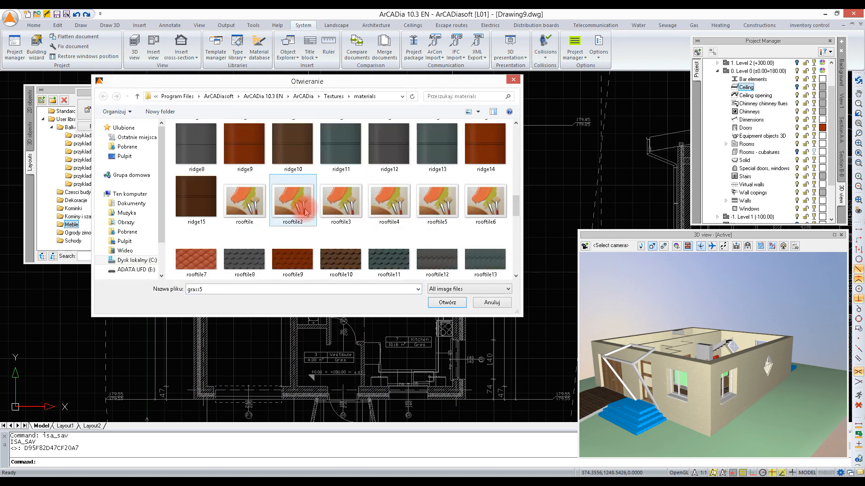
pyautogui.click(423, 191)
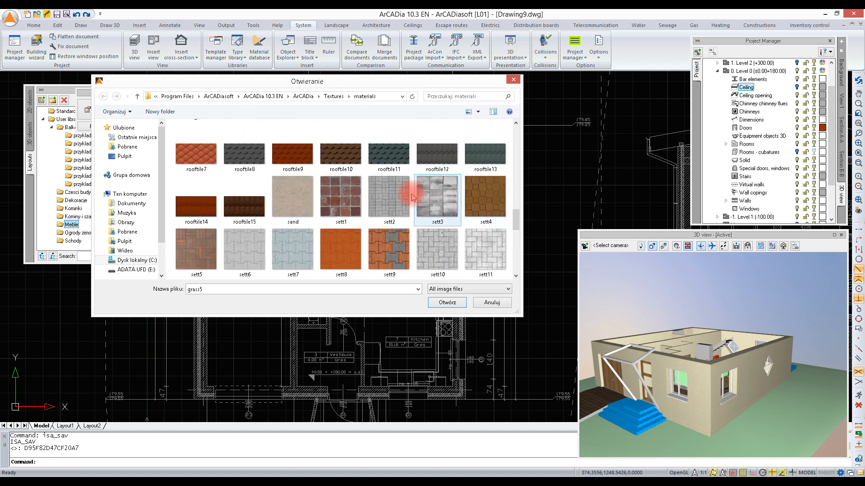
pyautogui.doubleClick(435, 194)
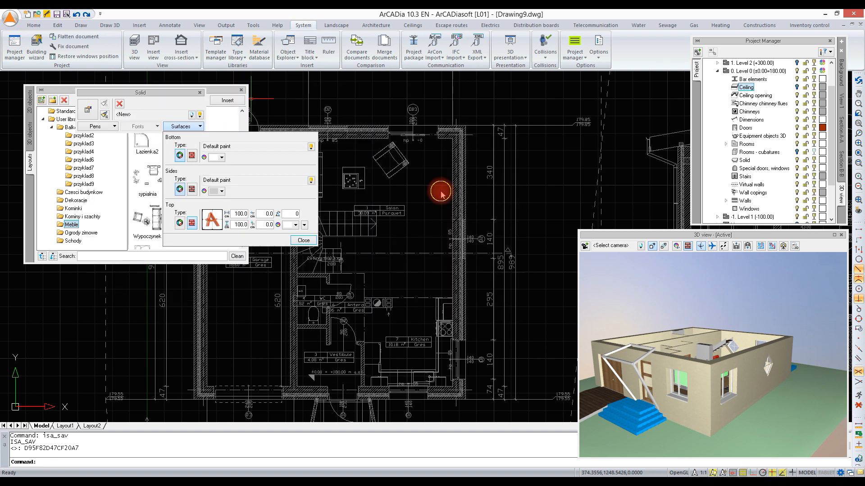
pyautogui.click(298, 240)
pyautogui.press('Escape')
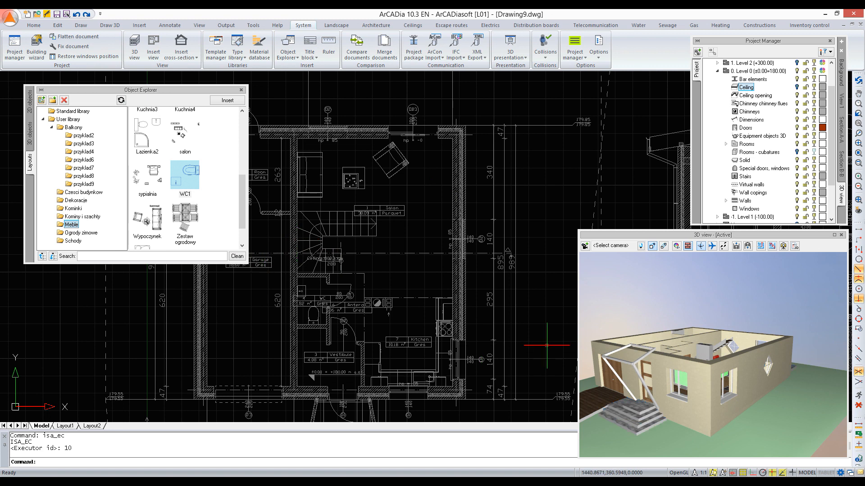
# Step: Switch the tread surface of the stairs object in front of the garage to a texture and apply the sett3 image
pyautogui.click(606, 396)
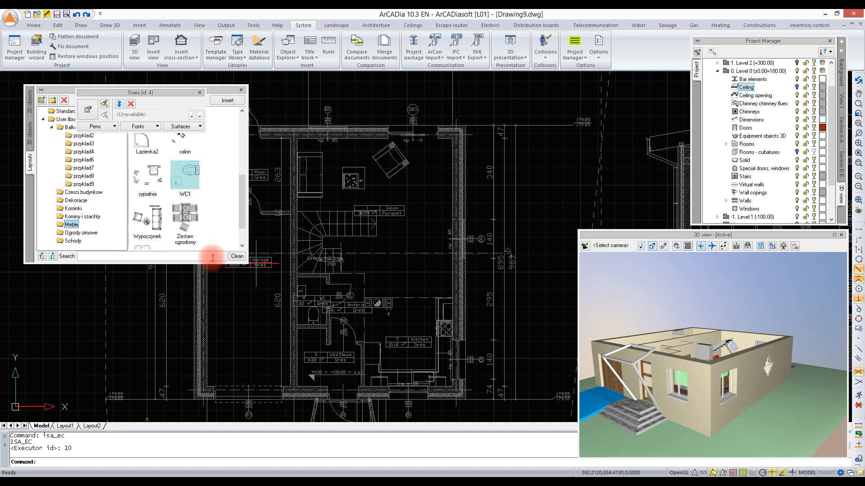
pyautogui.click(189, 127)
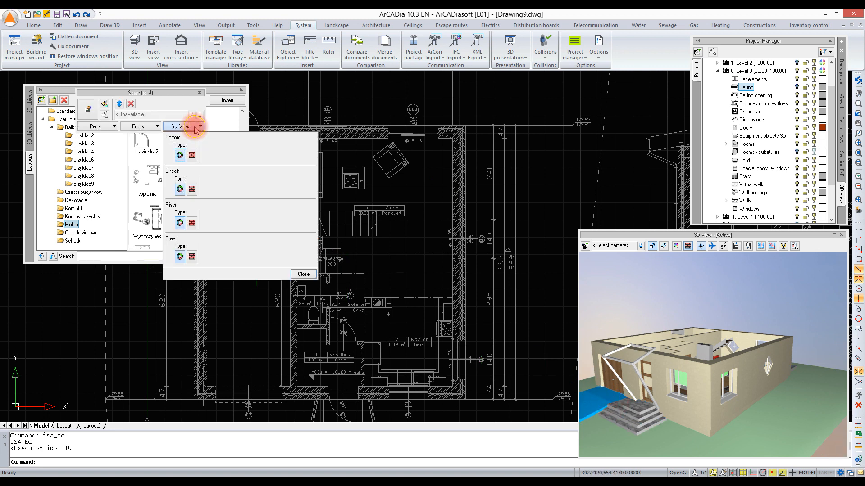
pyautogui.click(192, 258)
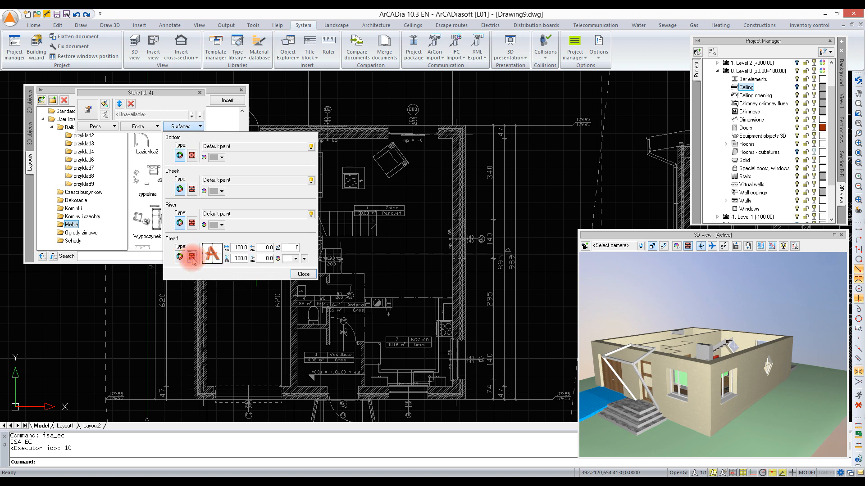
pyautogui.click(213, 255)
pyautogui.click(331, 194)
pyautogui.scroll(-8, 380, 193)
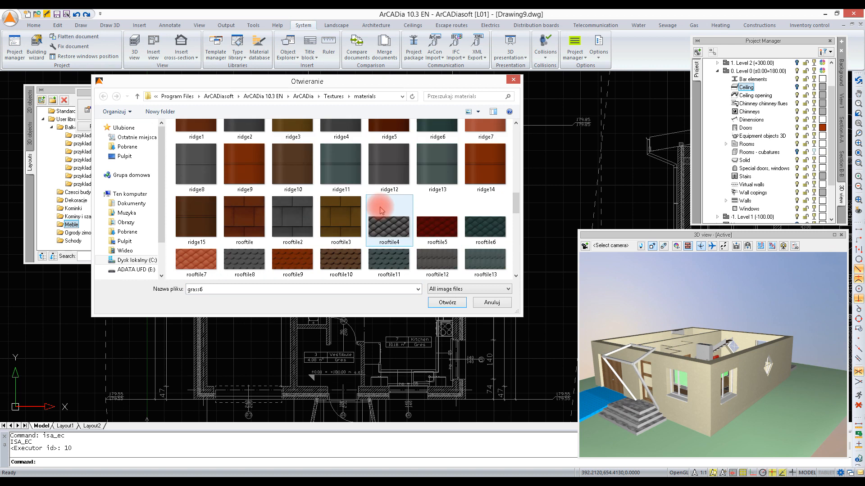
pyautogui.scroll(-5, 380, 199)
pyautogui.doubleClick(423, 194)
pyautogui.click(302, 274)
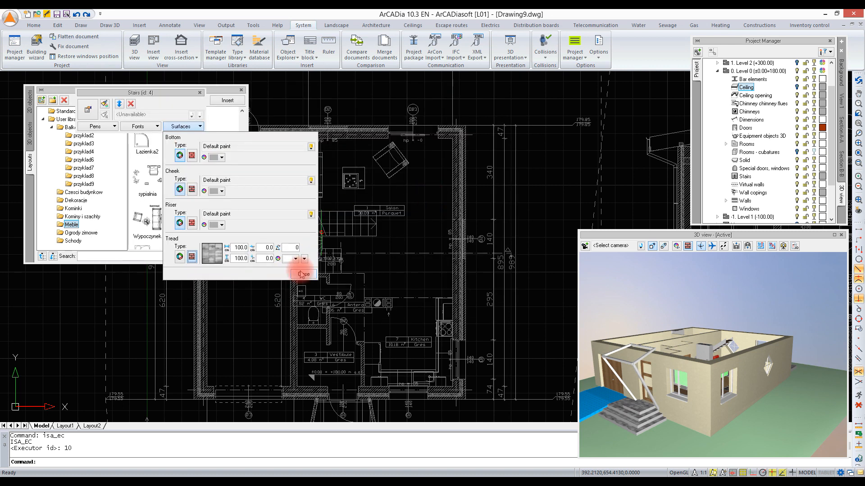
# Step: Close the Object Explorer and open the surface settings of the garage's long outer wall from the plan
pyautogui.moveTo(734, 396); pyautogui.dragTo(732, 406)
pyautogui.click(728, 370)
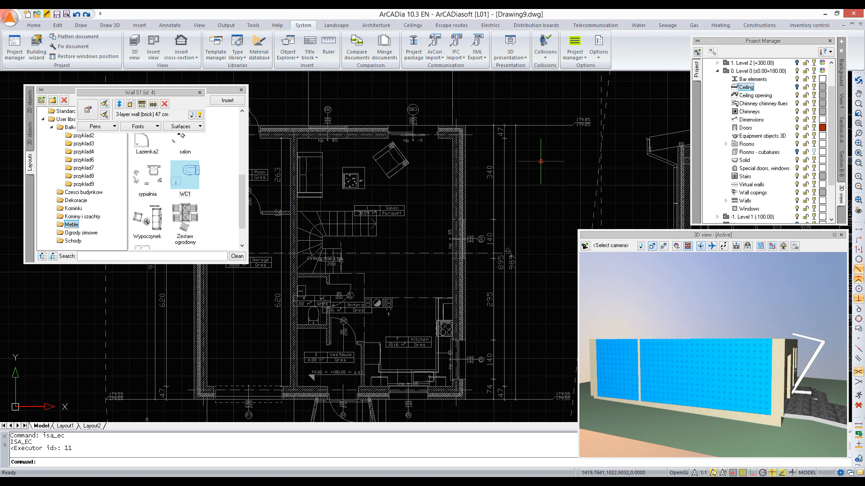
pyautogui.click(486, 177)
pyautogui.click(462, 248)
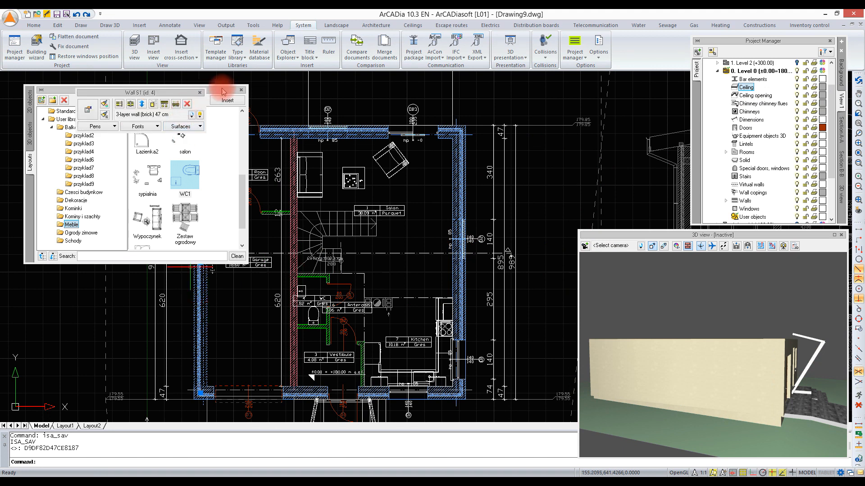
pyautogui.moveTo(218, 91)
pyautogui.mouseDown()
pyautogui.moveTo(110, 81)
pyautogui.moveTo(233, 85)
pyautogui.moveTo(215, 80)
pyautogui.mouseUp()
pyautogui.click(238, 77)
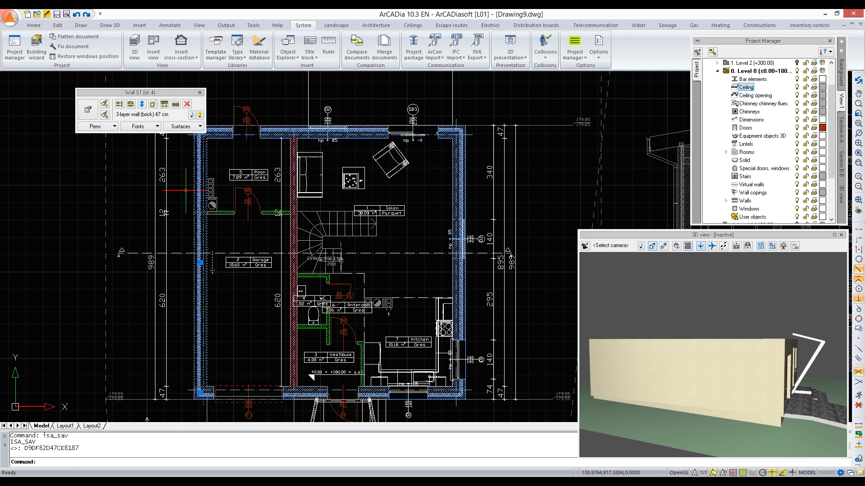
pyautogui.click(194, 126)
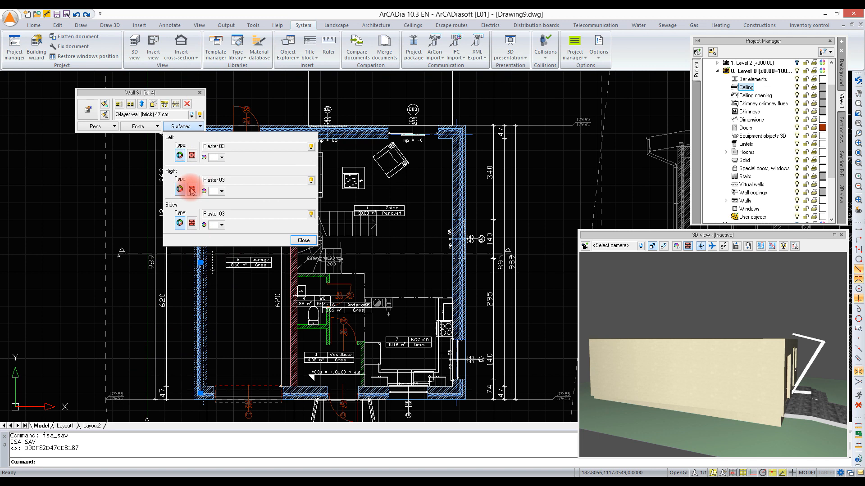
pyautogui.click(182, 98)
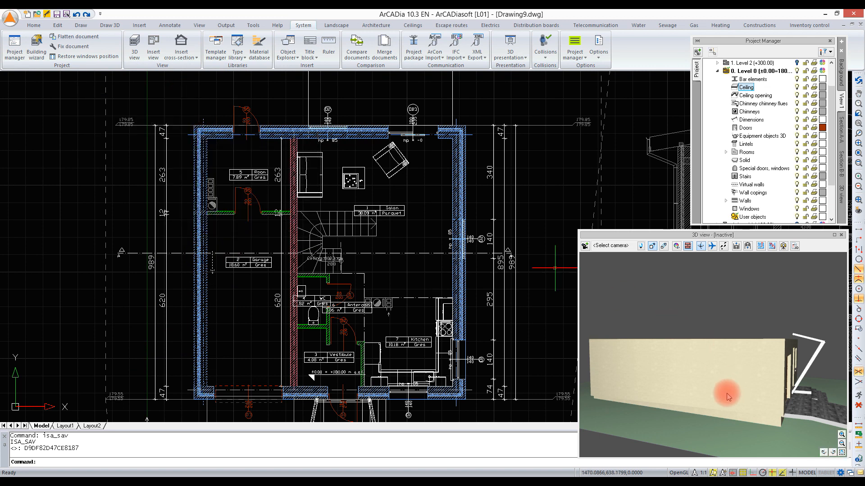
# Step: Select the garage's long outer wall in the 3D view and apply the plaster2 texture to its Right surface
pyautogui.click(704, 375)
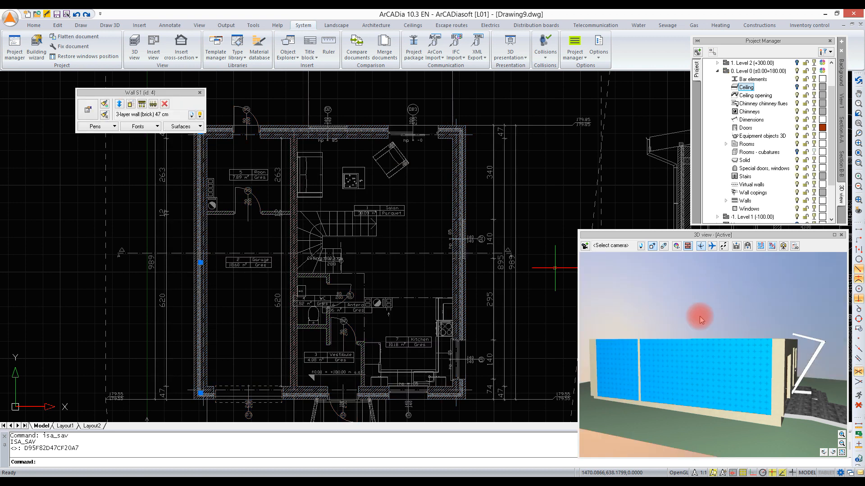
pyautogui.click(192, 127)
pyautogui.click(201, 127)
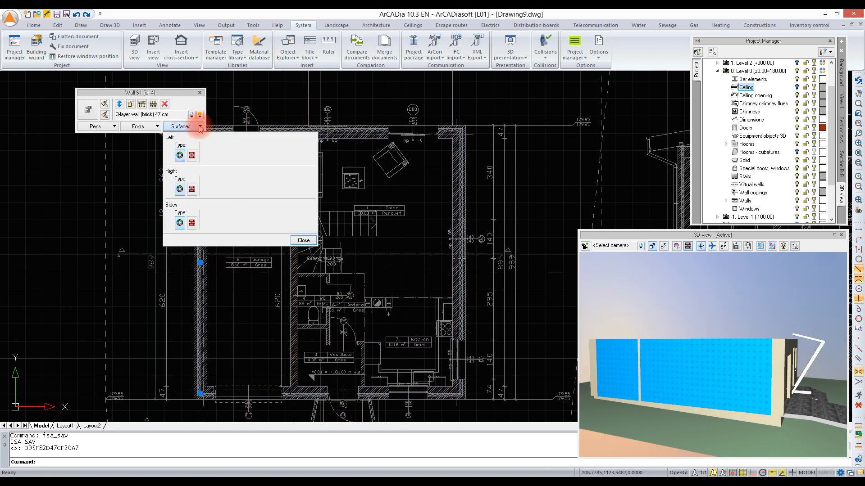
pyautogui.click(192, 189)
pyautogui.click(212, 186)
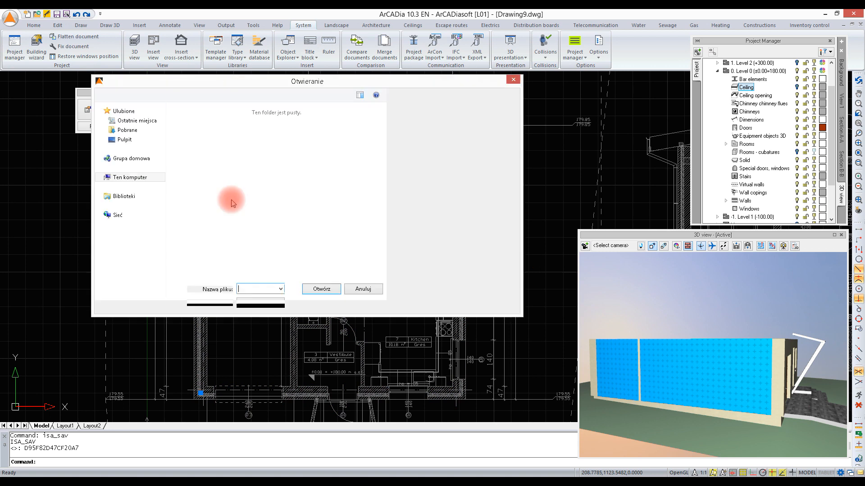
pyautogui.click(345, 221)
pyautogui.scroll(-5, 345, 223)
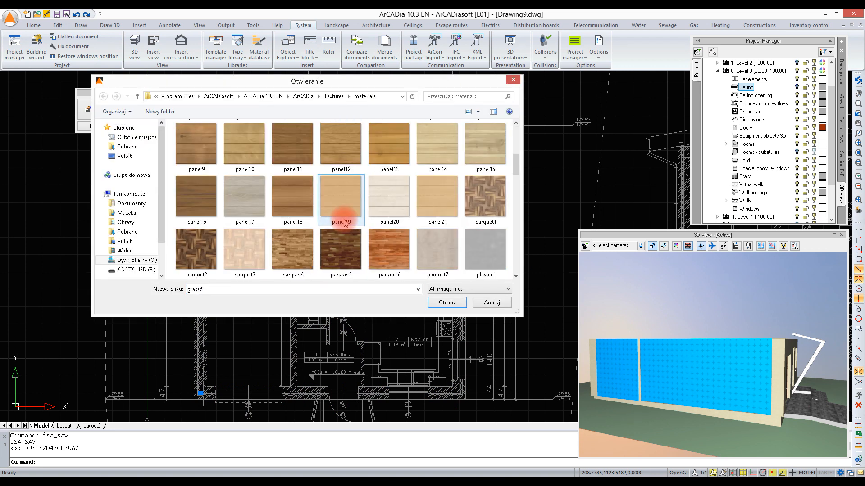
pyautogui.scroll(2, 339, 222)
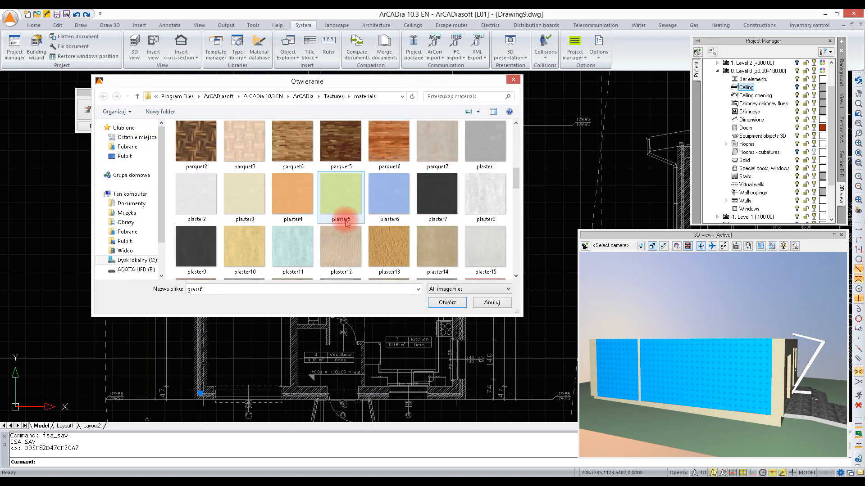
pyautogui.doubleClick(202, 198)
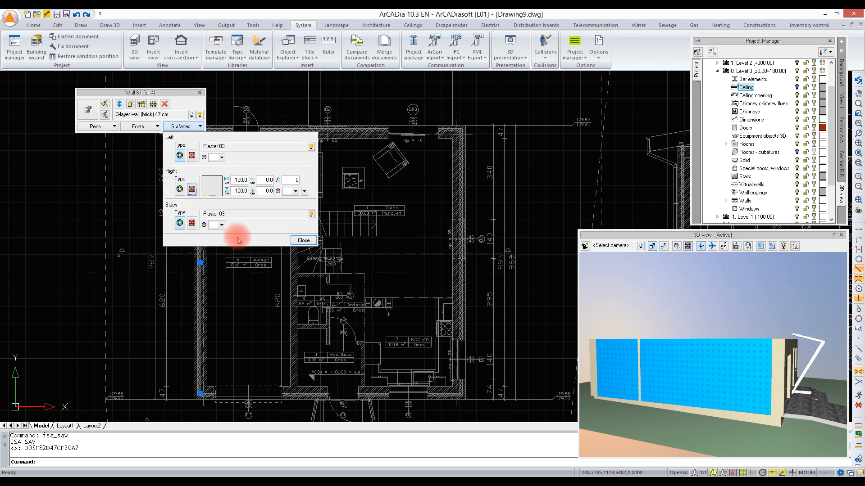
pyautogui.click(309, 237)
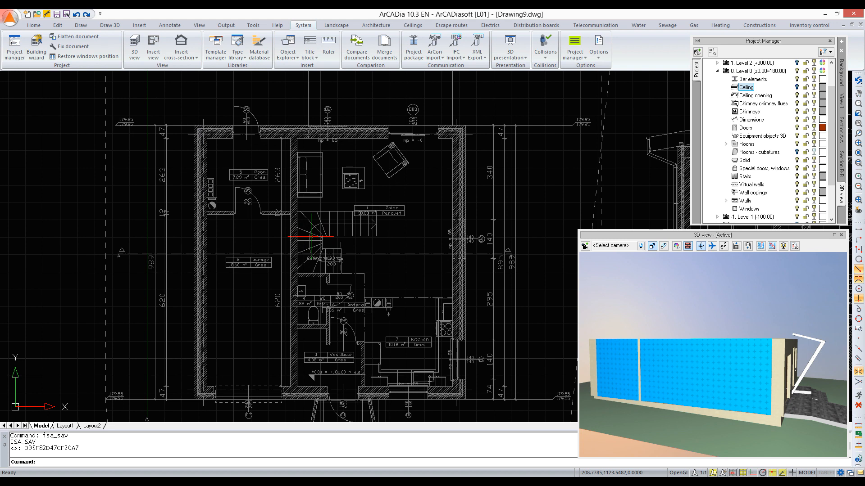
# Step: View the house from the front in 3D and examine the wall groups listed under Level 0 in the project tree
pyautogui.moveTo(719, 341); pyautogui.dragTo(765, 360)
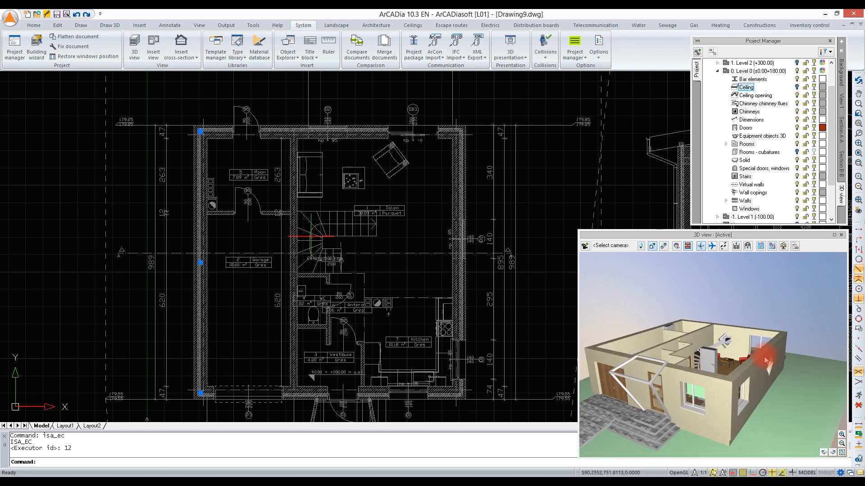
pyautogui.click(539, 172)
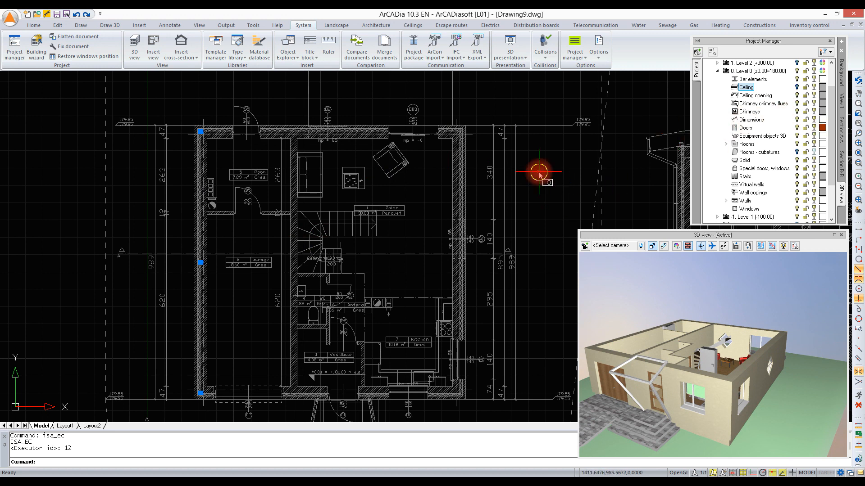
pyautogui.moveTo(492, 211); pyautogui.dragTo(473, 183, button='middle')
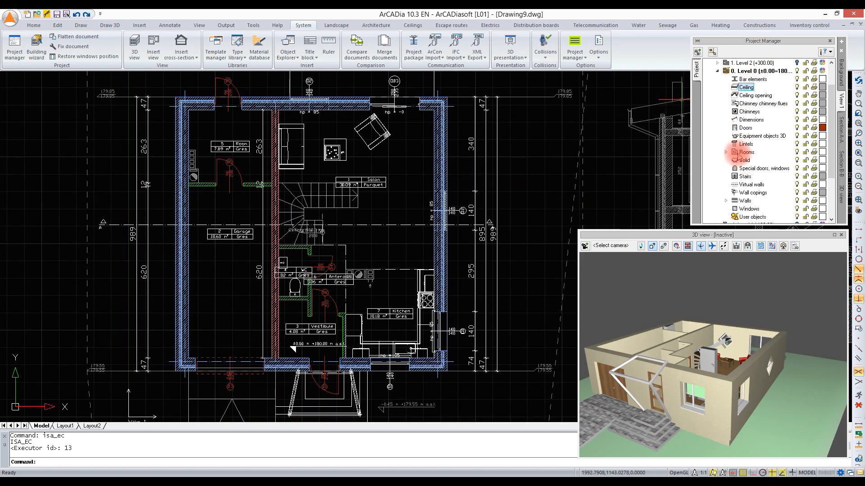
pyautogui.click(726, 202)
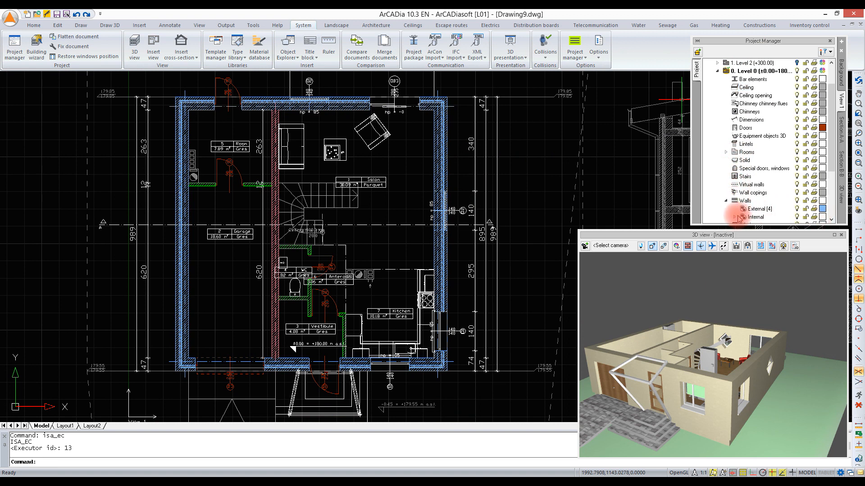
# Step: Divide the outer wall behind the Salon at a point between its window and the terrace door
pyautogui.click(347, 105)
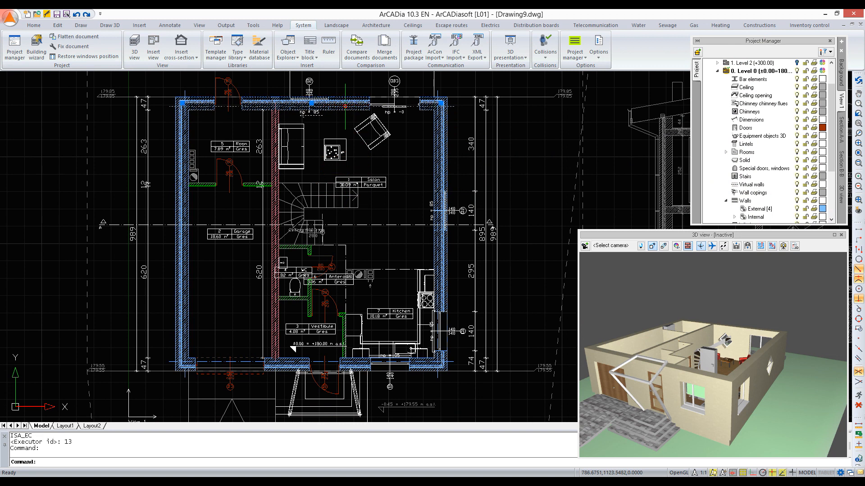
pyautogui.click(120, 105)
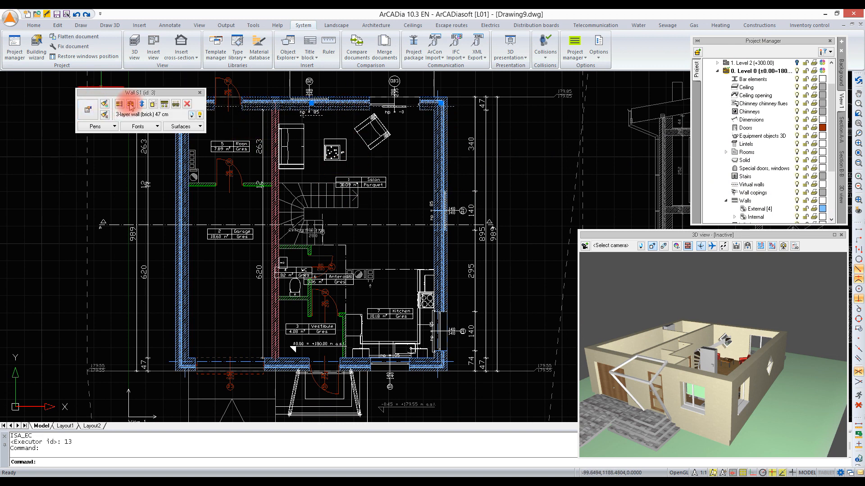
pyautogui.click(130, 105)
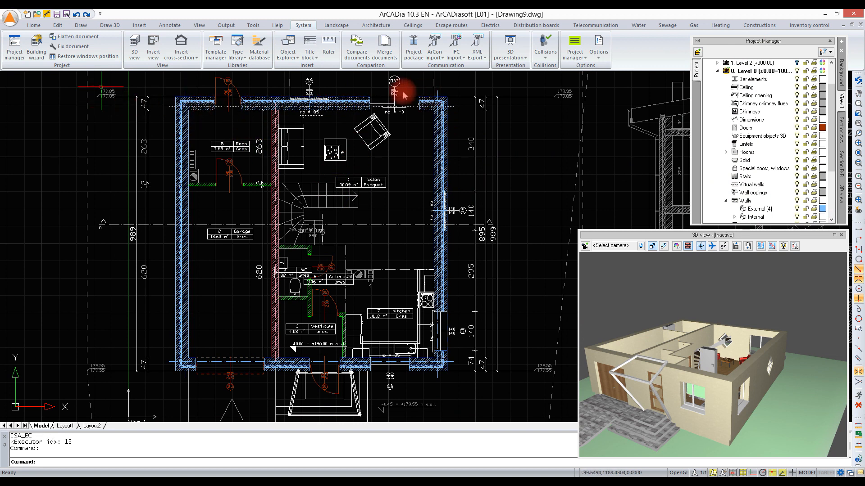
pyautogui.click(352, 99)
pyautogui.scroll(3, 352, 97)
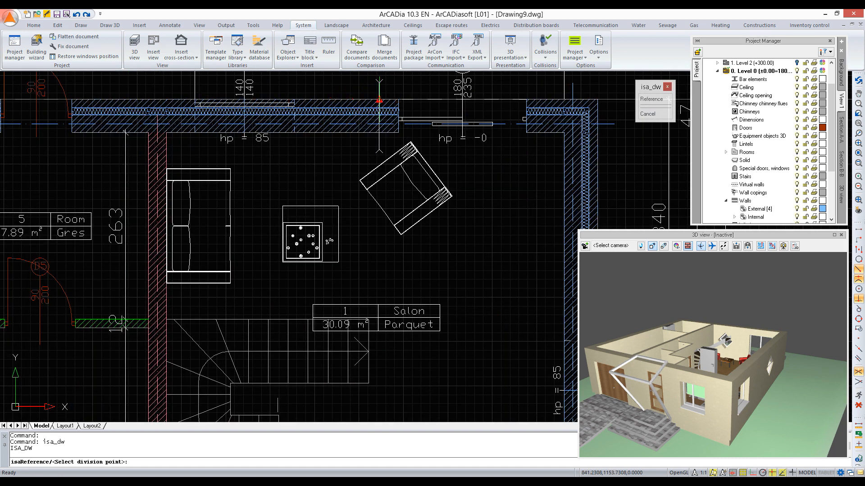
pyautogui.click(379, 99)
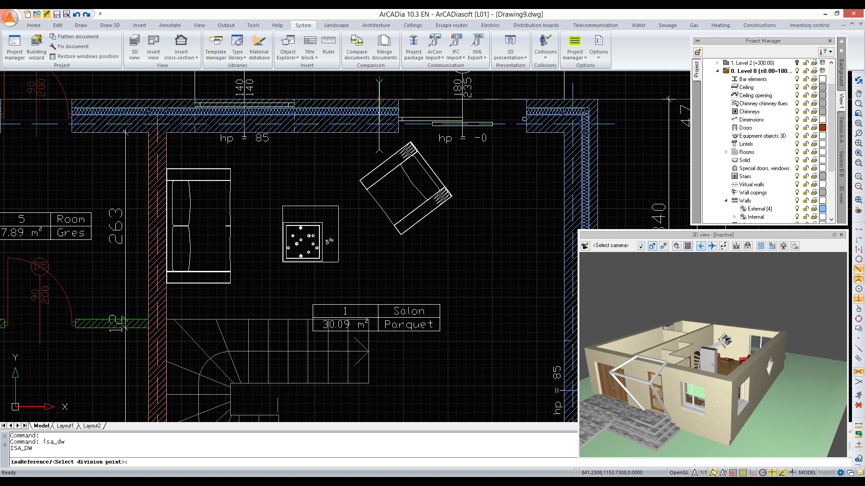
pyautogui.scroll(-4, 379, 100)
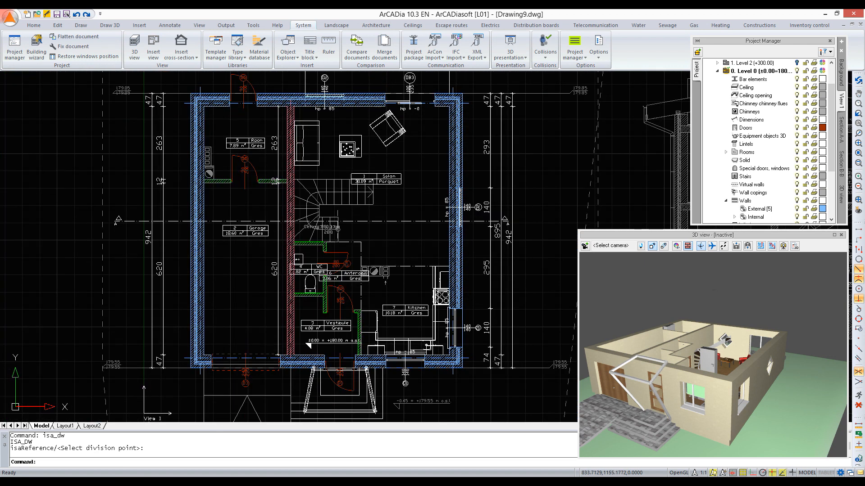
# Step: Try to divide the Level 0 side outer wall at the kitchen's boundary line with the Salon
pyautogui.click(460, 251)
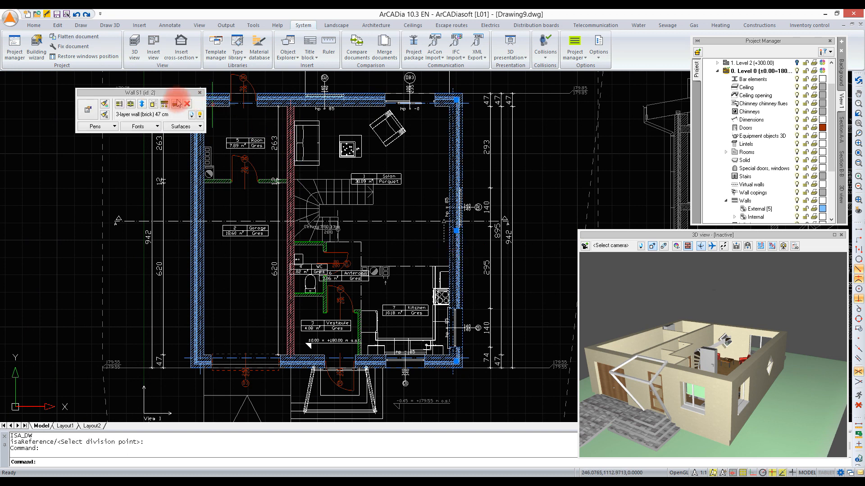
pyautogui.click(132, 104)
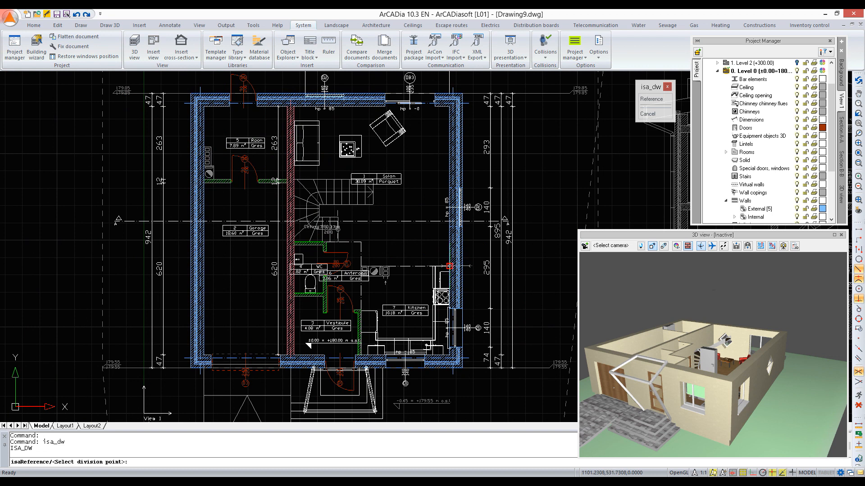
pyautogui.click(450, 266)
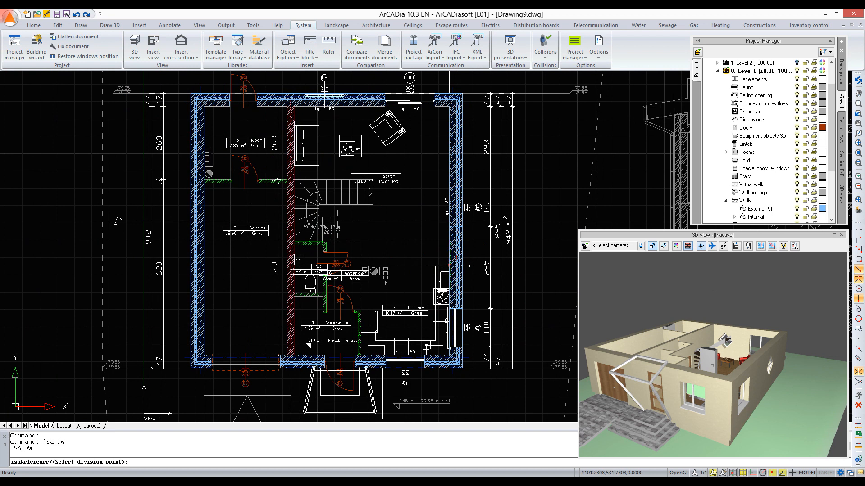
pyautogui.hotkey('ctrl', 'z')
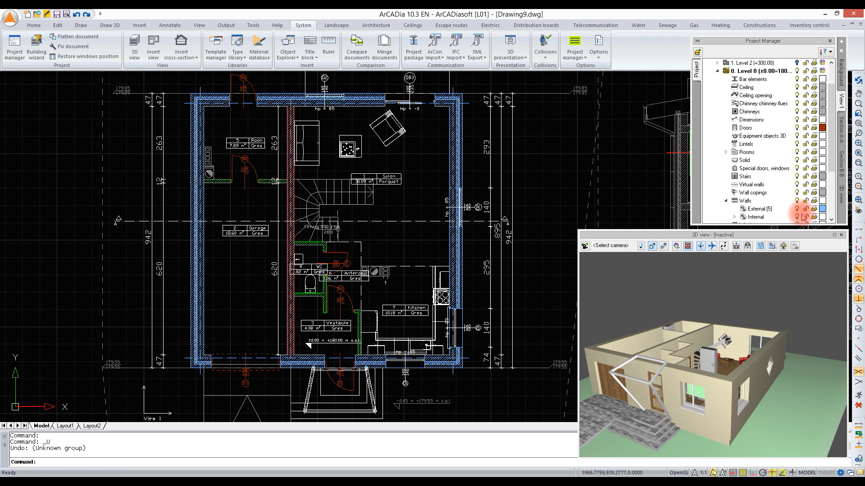
# Step: Hide the Level 0 dimensions and divide the side outer wall at the kitchen's boundary with the Salon
pyautogui.moveTo(834, 137)
pyautogui.mouseDown()
pyautogui.moveTo(836, 182)
pyautogui.moveTo(835, 152)
pyautogui.mouseUp()
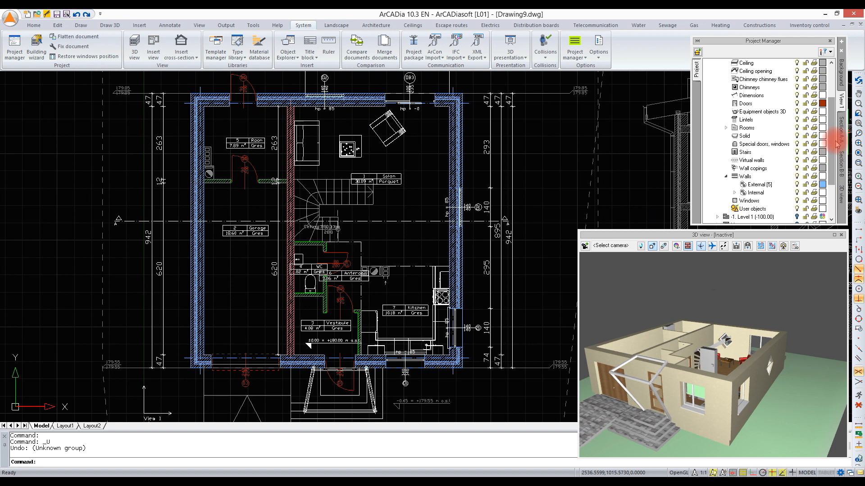
pyautogui.click(788, 95)
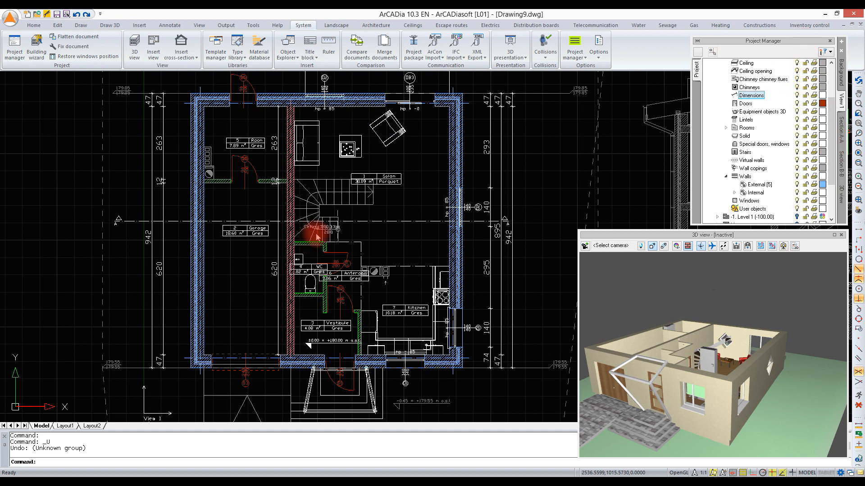
pyautogui.press('Delete')
pyautogui.click(450, 250)
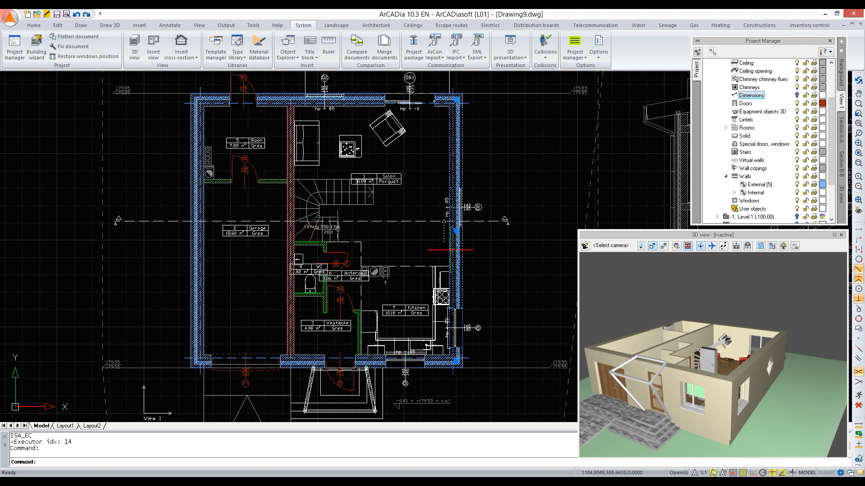
pyautogui.click(131, 105)
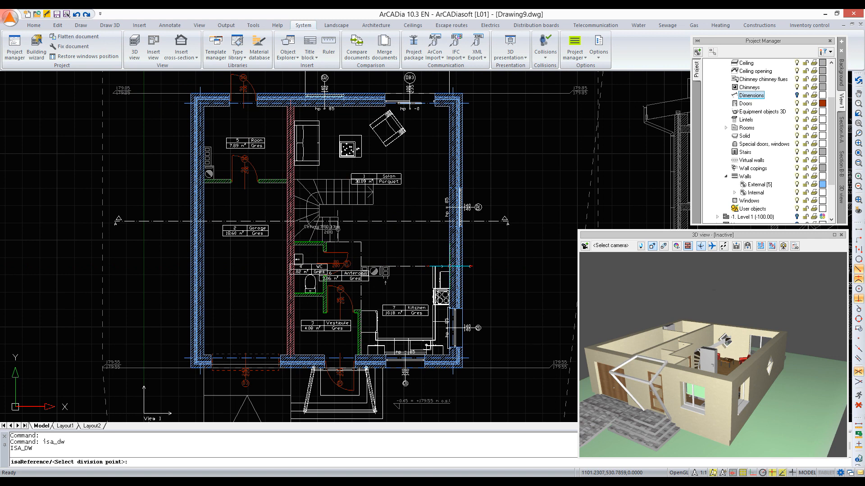
pyautogui.click(453, 267)
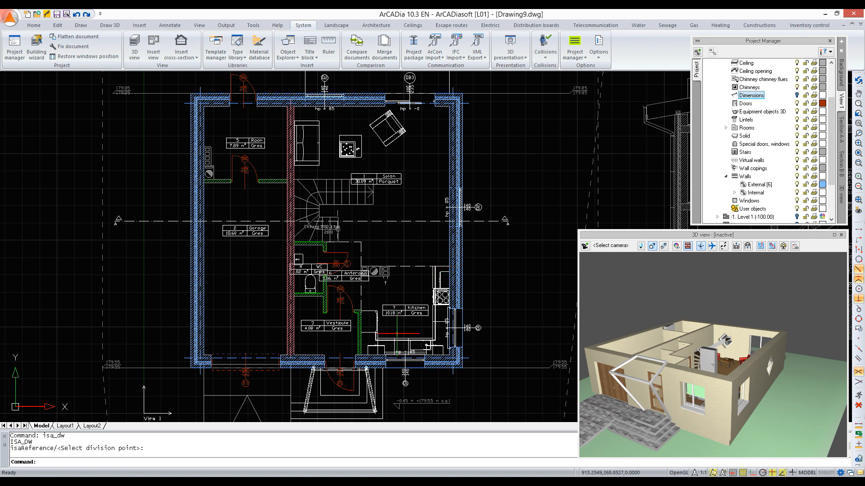
# Step: Divide the Level 0 front outer wall where the internal wall between the garage and the vestibule meets it
pyautogui.click(370, 362)
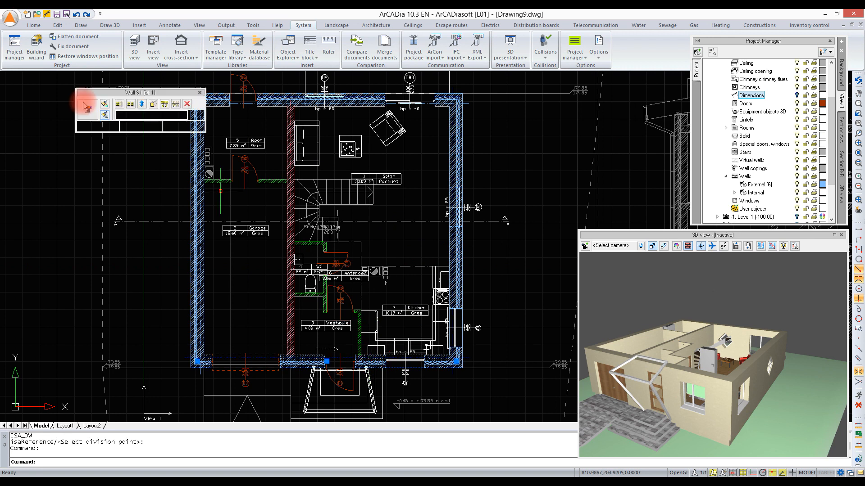
pyautogui.click(130, 104)
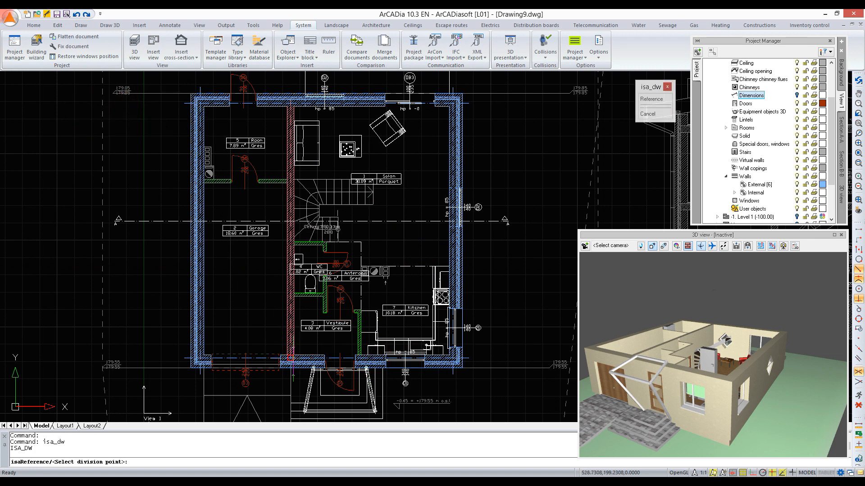
pyautogui.click(290, 360)
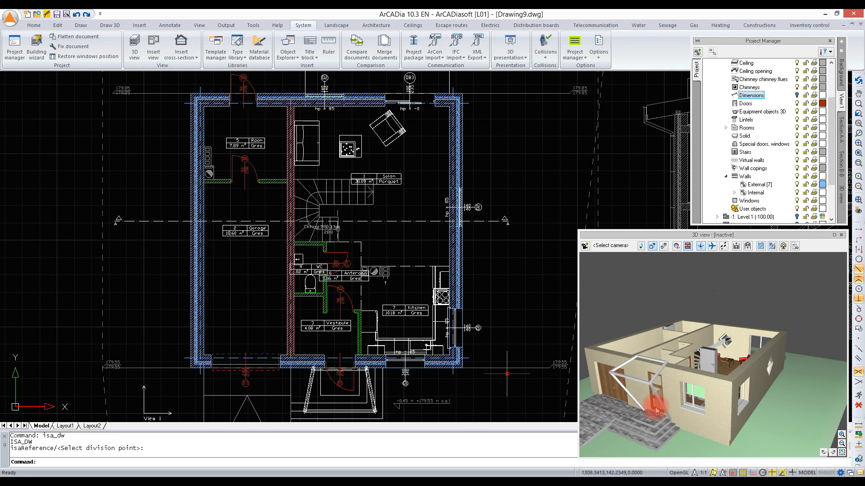
# Step: Select the kitchen's outer walls and the terrace-door wall section in 3D and apply the panel11 texture, rotated 90°, to their Right surfaces
pyautogui.click(697, 423)
pyautogui.moveTo(744, 420); pyautogui.dragTo(769, 380)
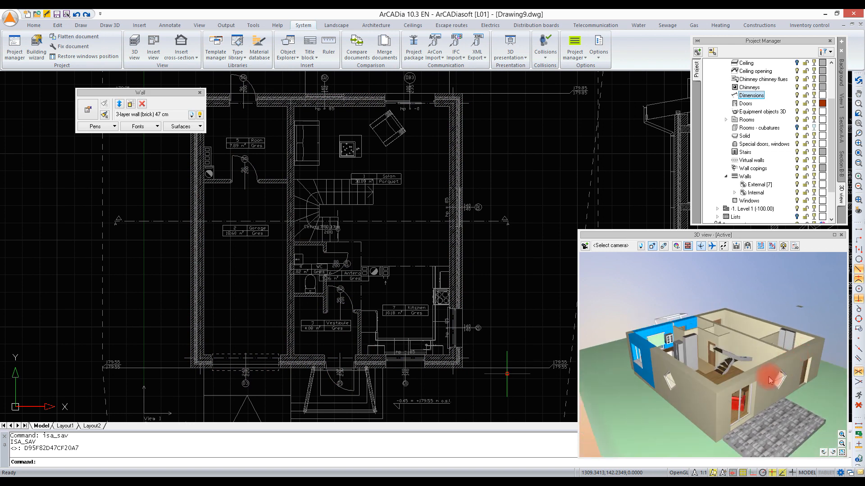
pyautogui.click(750, 378)
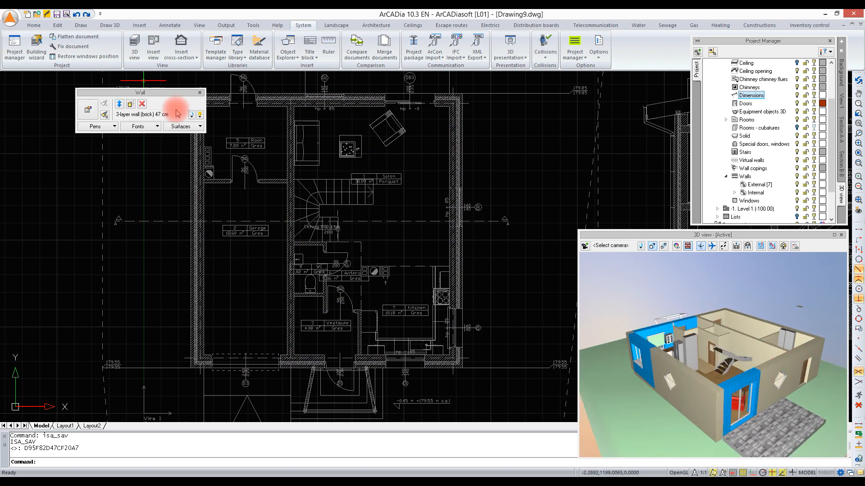
pyautogui.click(194, 126)
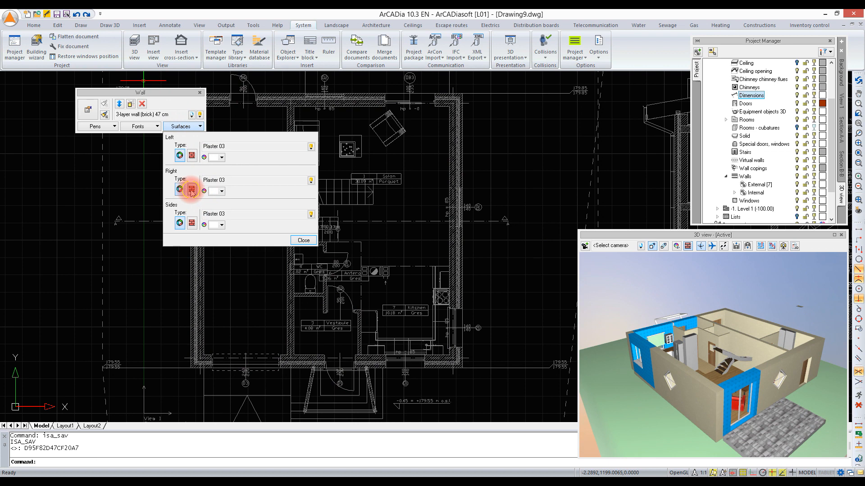
pyautogui.click(191, 191)
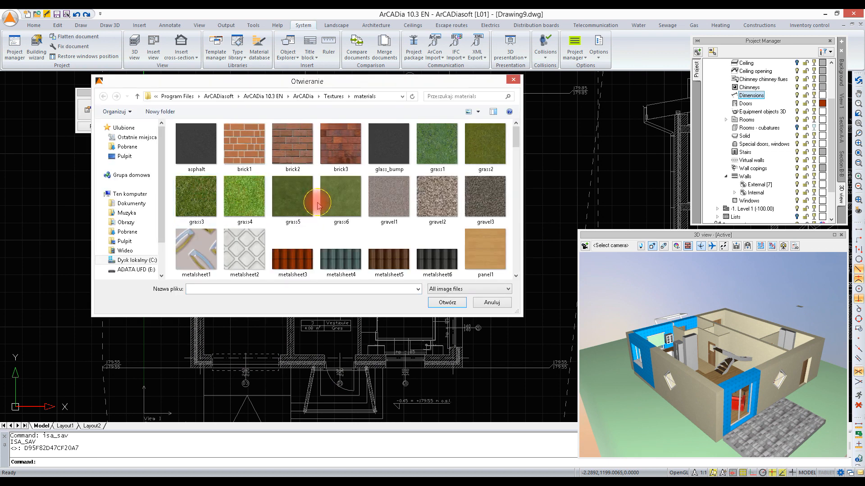
pyautogui.scroll(-5, 317, 206)
pyautogui.scroll(3, 318, 207)
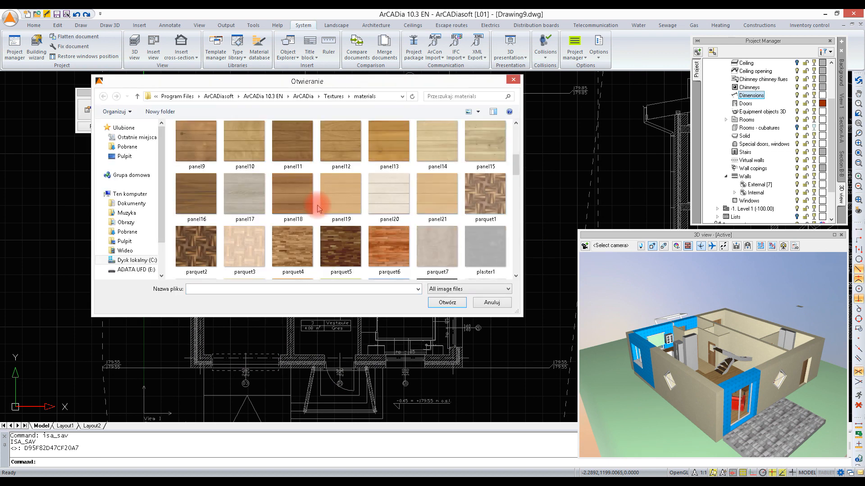
pyautogui.doubleClick(293, 146)
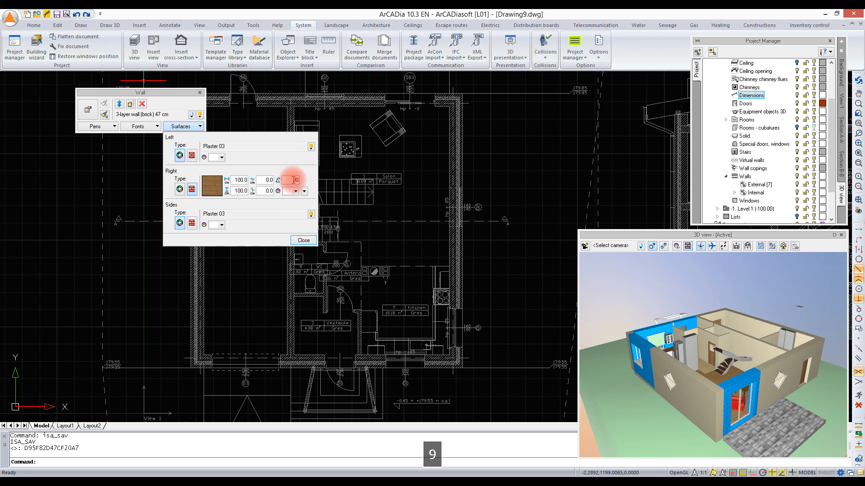
pyautogui.click(302, 240)
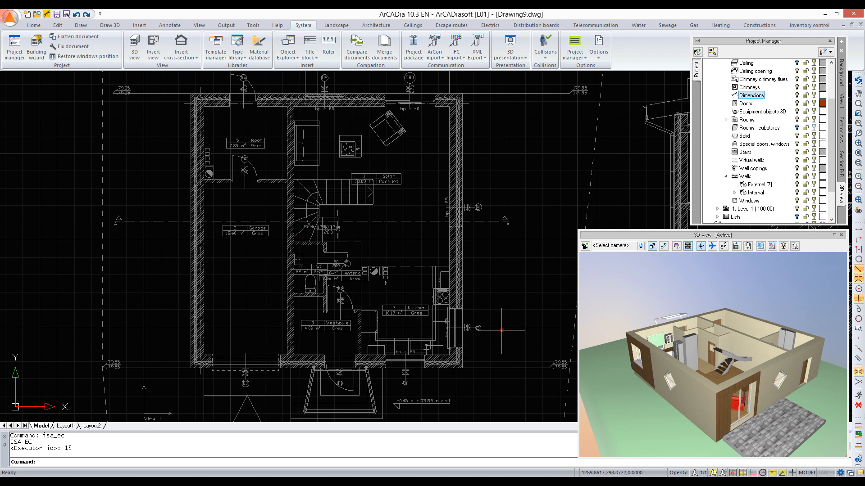
# Step: Select the remaining ground-floor outer walls in 3D, including the garage front, and apply the plaster2 texture to their Right surfaces
pyautogui.click(693, 387)
pyautogui.moveTo(667, 390)
pyautogui.mouseDown()
pyautogui.moveTo(681, 387)
pyautogui.moveTo(667, 390)
pyautogui.mouseUp()
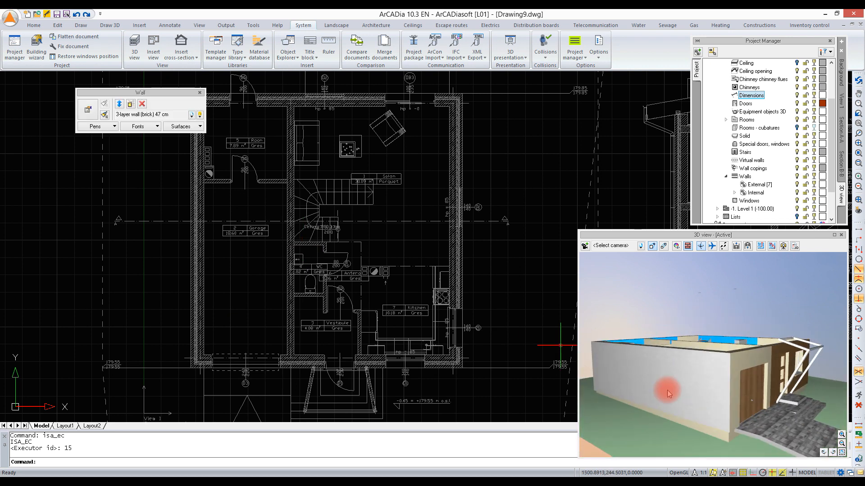
pyautogui.click(760, 363)
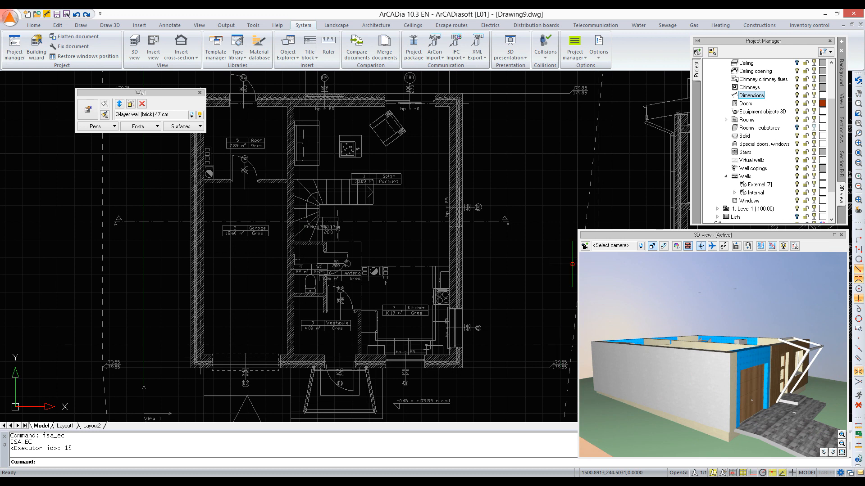
pyautogui.click(200, 127)
pyautogui.click(191, 189)
pyautogui.click(208, 185)
pyautogui.scroll(-6, 310, 234)
pyautogui.click(225, 198)
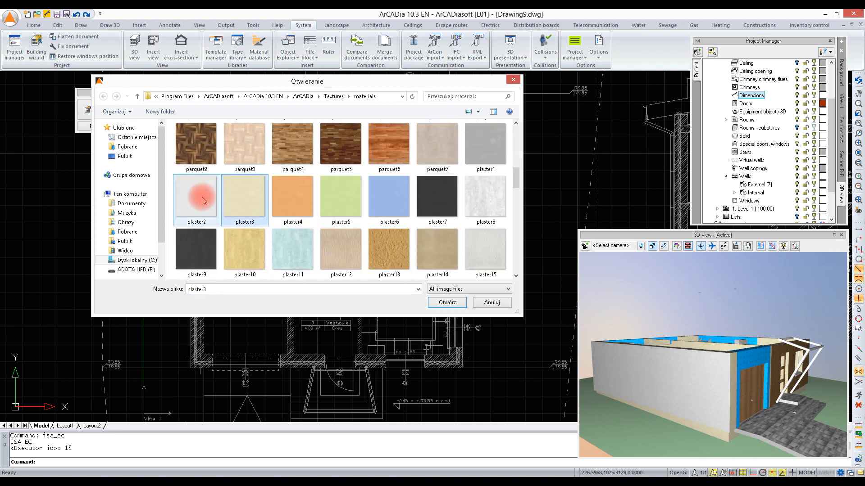
pyautogui.doubleClick(203, 200)
pyautogui.click(298, 236)
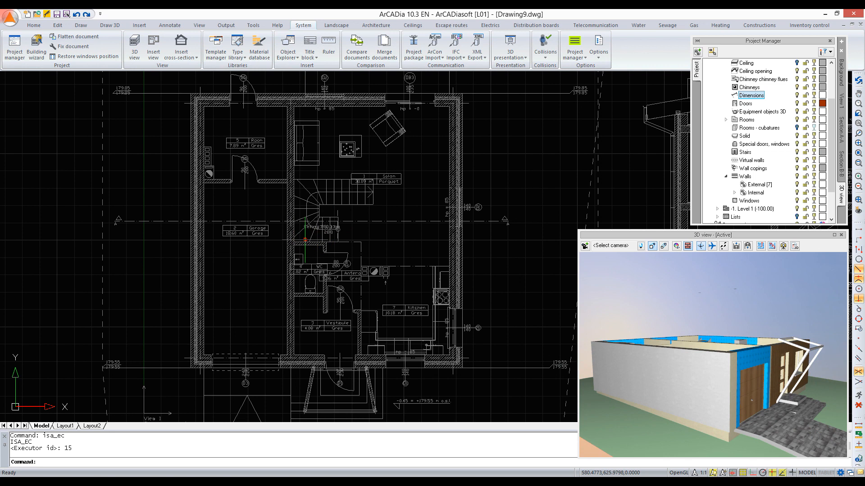
pyautogui.moveTo(818, 359); pyautogui.dragTo(817, 358)
pyautogui.moveTo(767, 317); pyautogui.dragTo(767, 318)
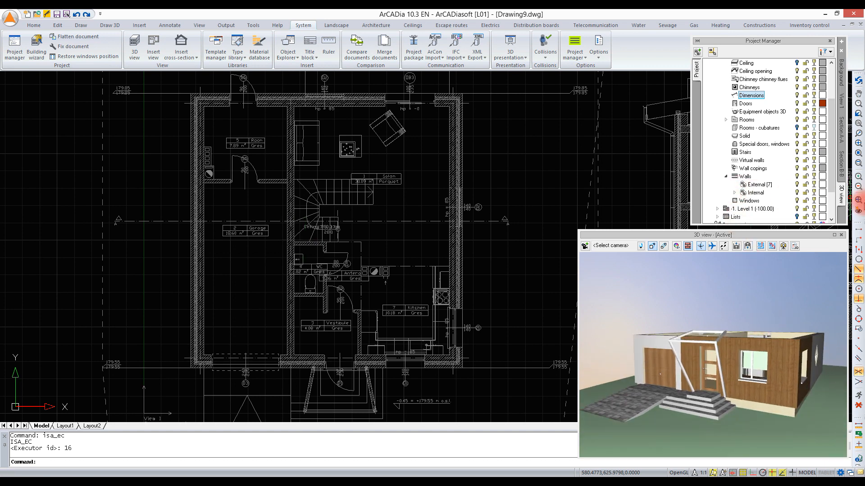
# Step: Make Level 2 (+300.00) the active, visible level in the plan and unlock its External wall group
pyautogui.click(594, 158)
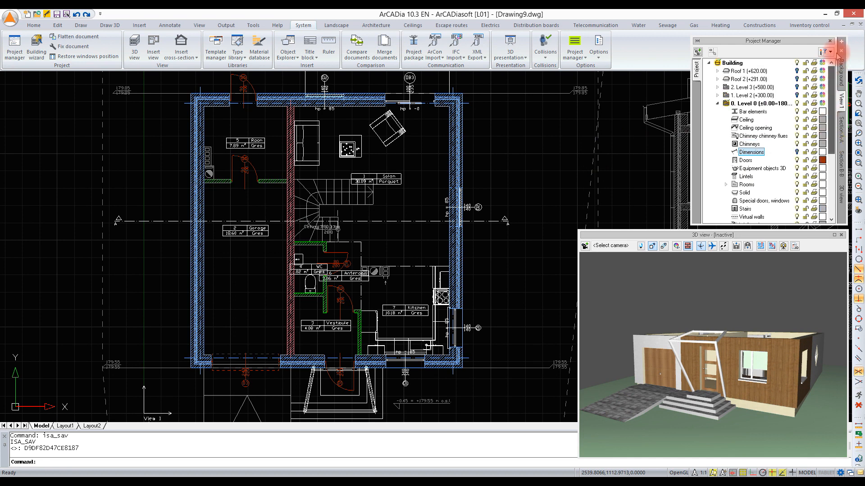
pyautogui.click(717, 102)
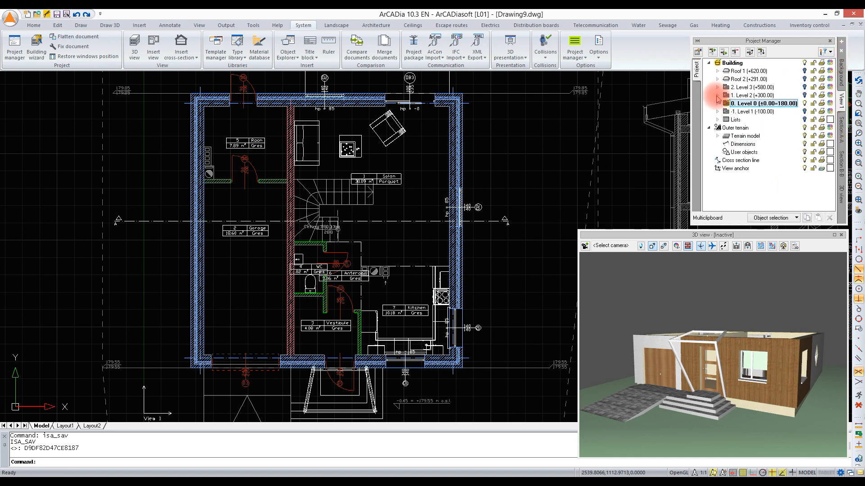
pyautogui.click(718, 95)
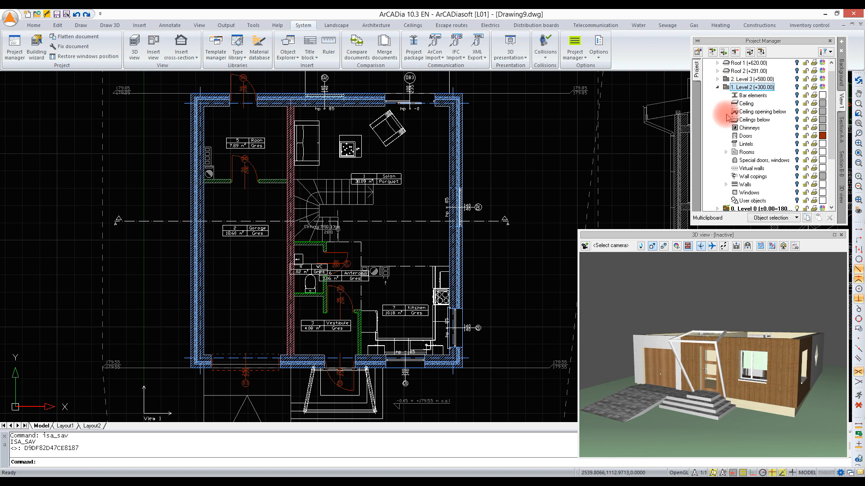
pyautogui.click(726, 185)
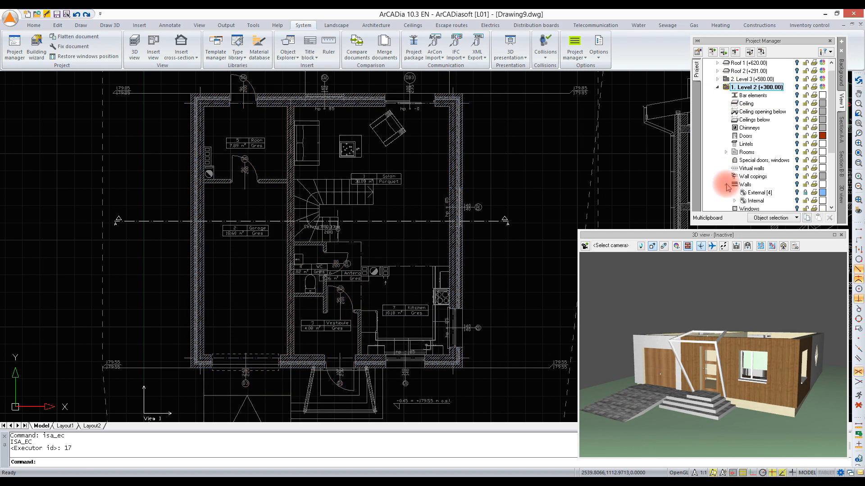
pyautogui.click(805, 193)
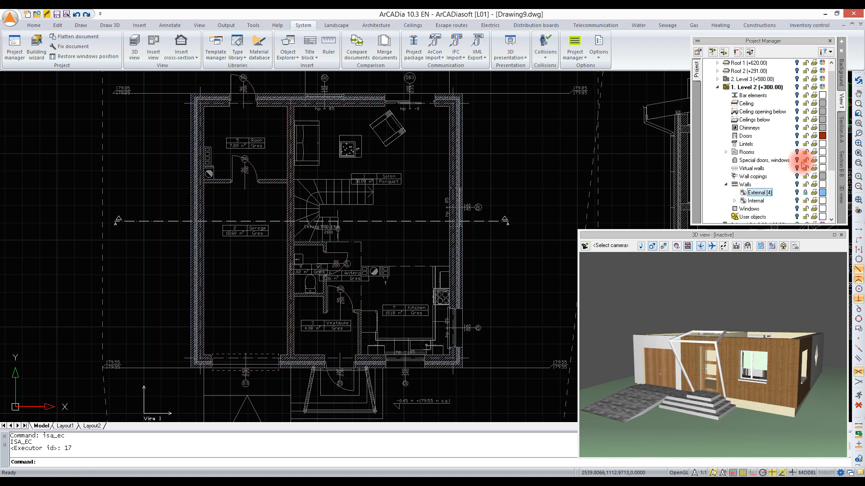
pyautogui.click(797, 88)
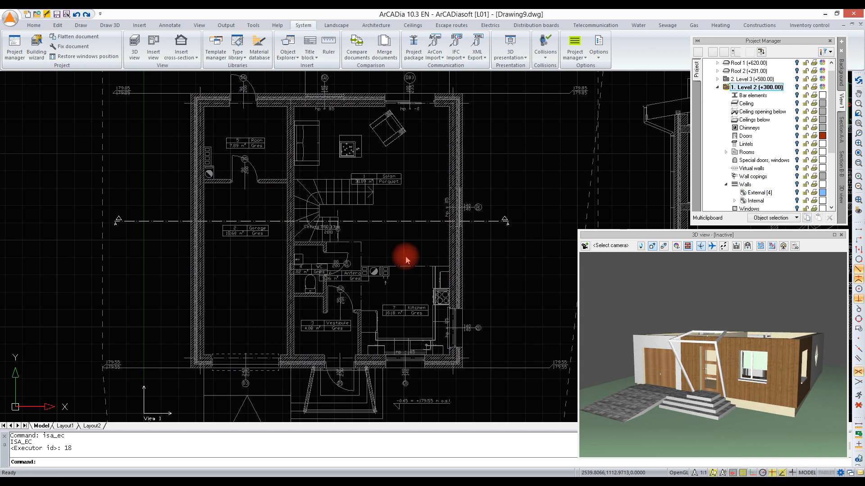
# Step: Divide the Level 2 side outer wall where the partition between the Anteroom and room 9 meets it
pyautogui.click(455, 157)
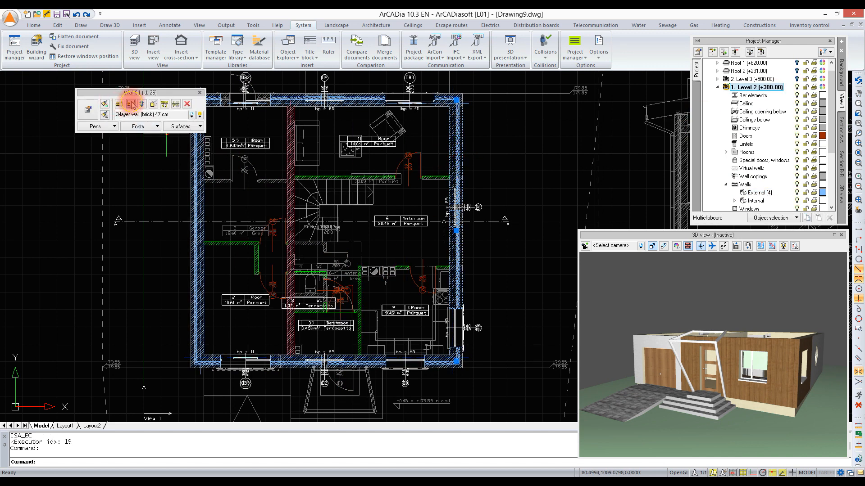
pyautogui.click(131, 105)
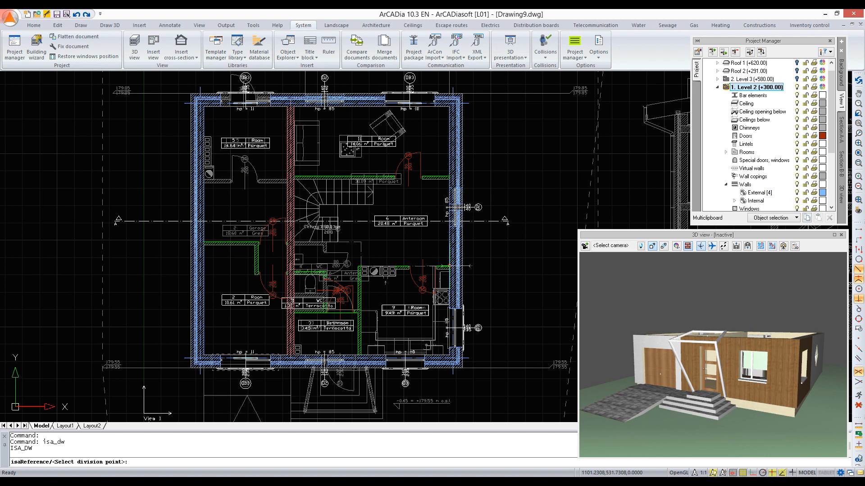
pyautogui.click(457, 266)
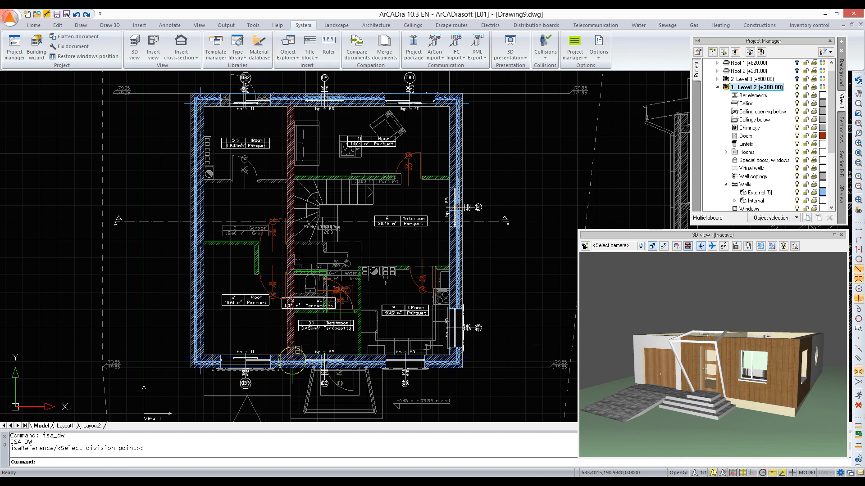
# Step: Divide the Level 2 front outer wall where the partition between the Bathroom and room 9 meets it
pyautogui.click(292, 361)
pyautogui.click(297, 359)
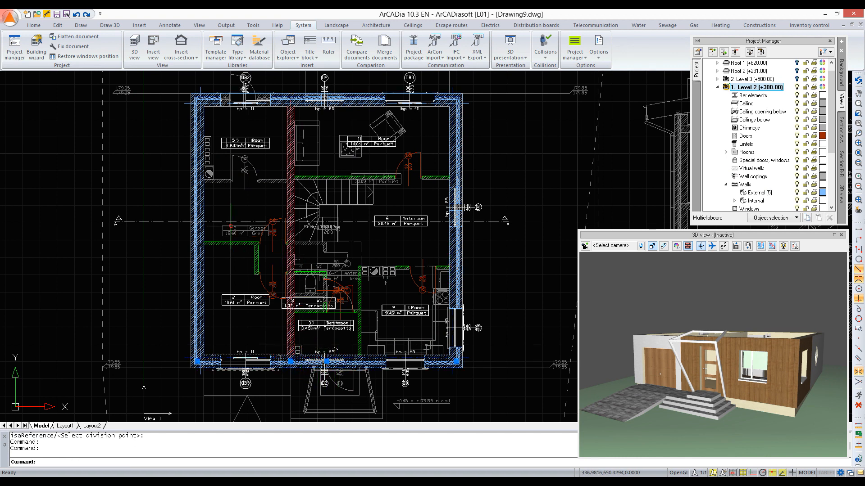
pyautogui.click(131, 104)
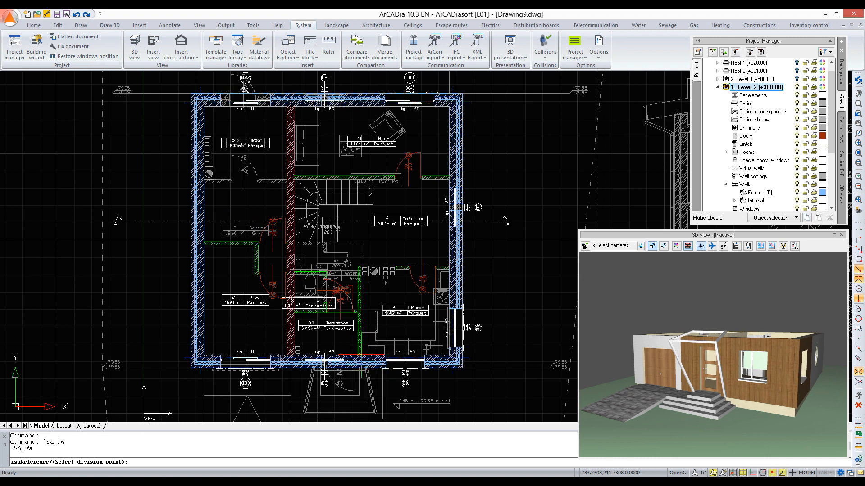
pyautogui.click(363, 354)
# Step: Divide the Level 2 rear outer wall at the endpoint between its middle and right-hand windows in the plan
pyautogui.click(367, 99)
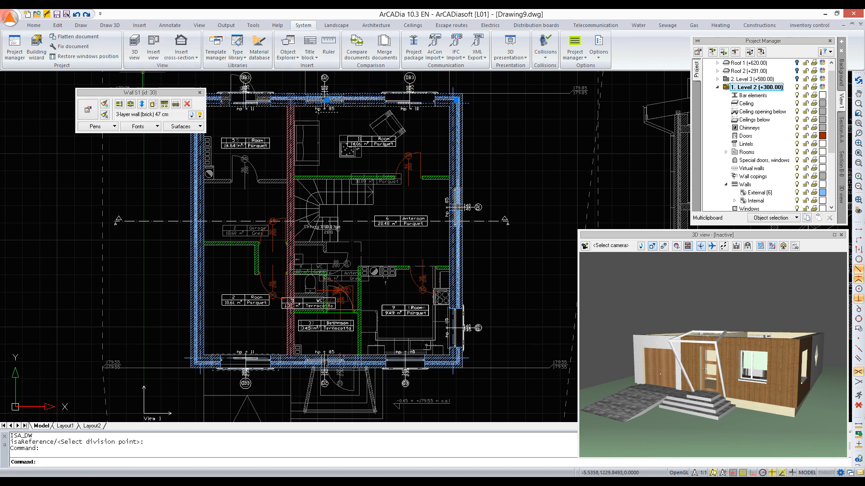
pyautogui.click(132, 105)
pyautogui.click(378, 93)
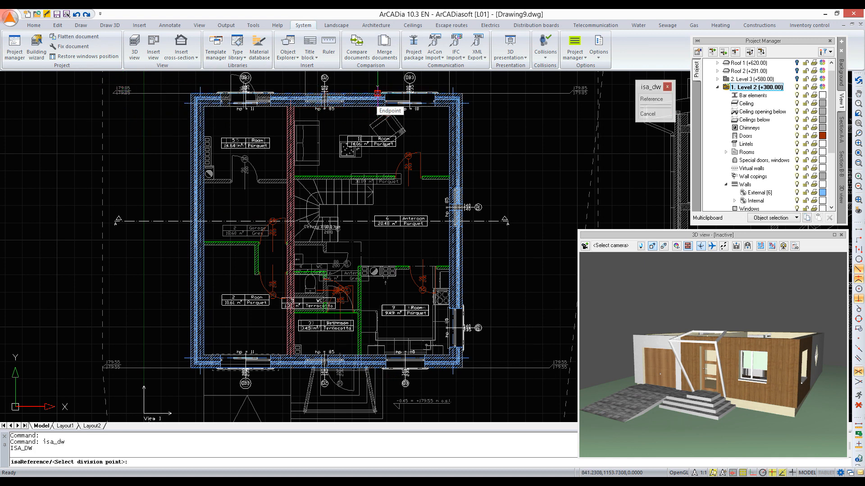
pyautogui.click(377, 93)
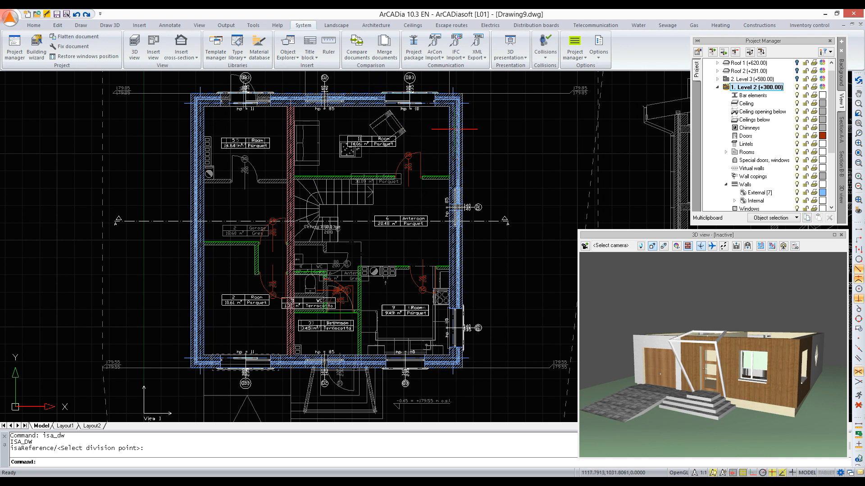
# Step: Select the divided rear section and room 9's side and front wall sections on Level 2, and apply panel11, rotated 90°, to their Right surfaces
pyautogui.click(442, 100)
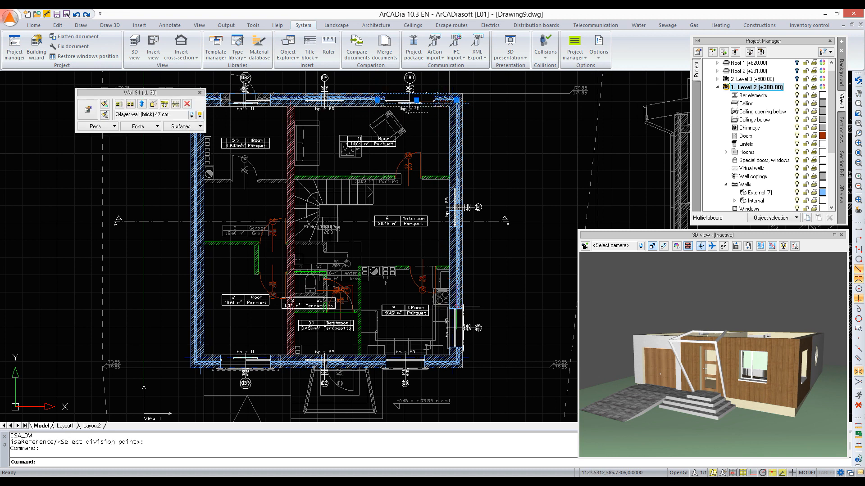
pyautogui.click(456, 297)
pyautogui.click(374, 362)
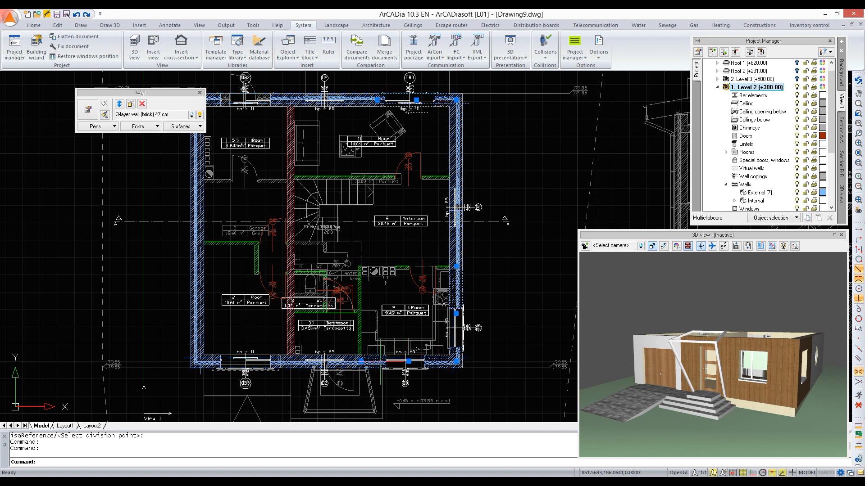
pyautogui.click(200, 126)
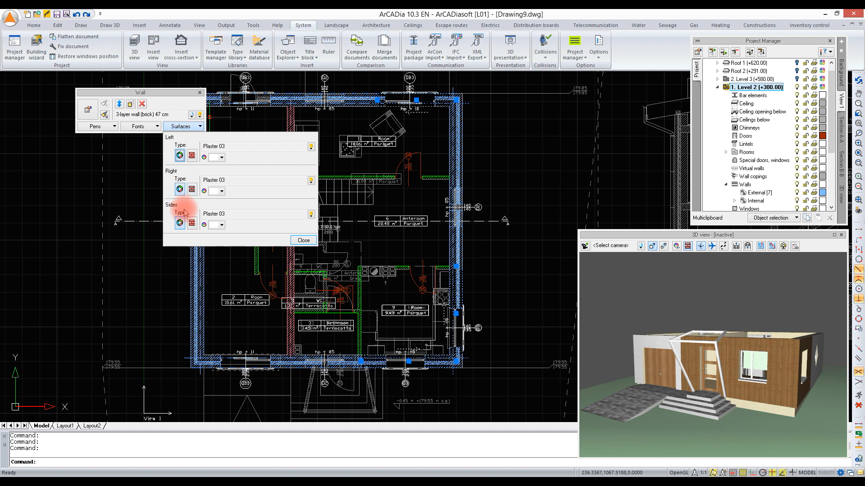
pyautogui.click(191, 189)
pyautogui.click(325, 242)
pyautogui.scroll(-6, 325, 243)
pyautogui.scroll(3, 325, 242)
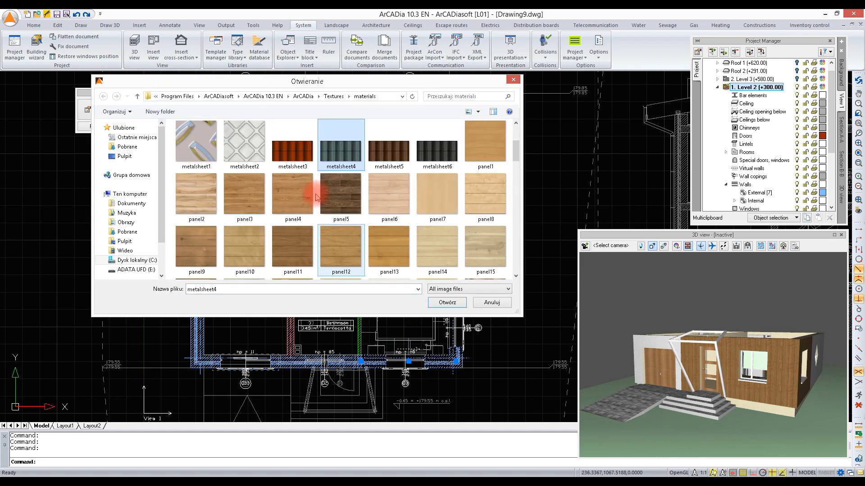
pyautogui.doubleClick(297, 247)
pyautogui.click(294, 180)
pyautogui.write('90')
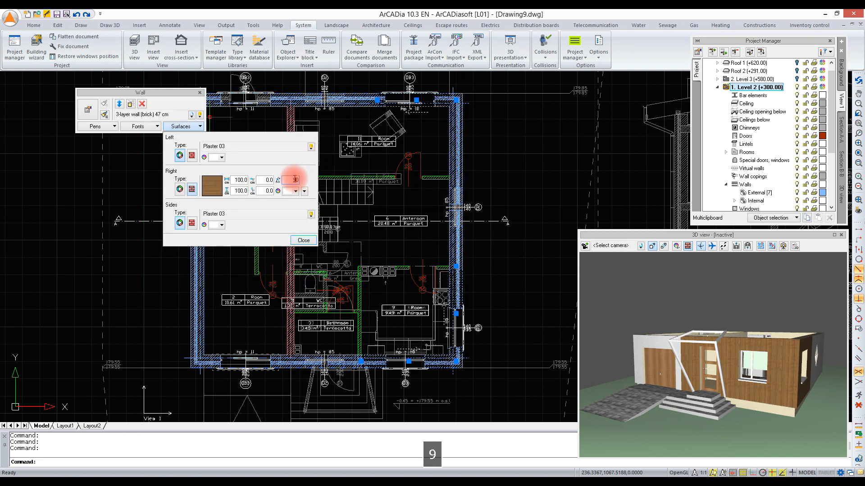
pyautogui.click(303, 241)
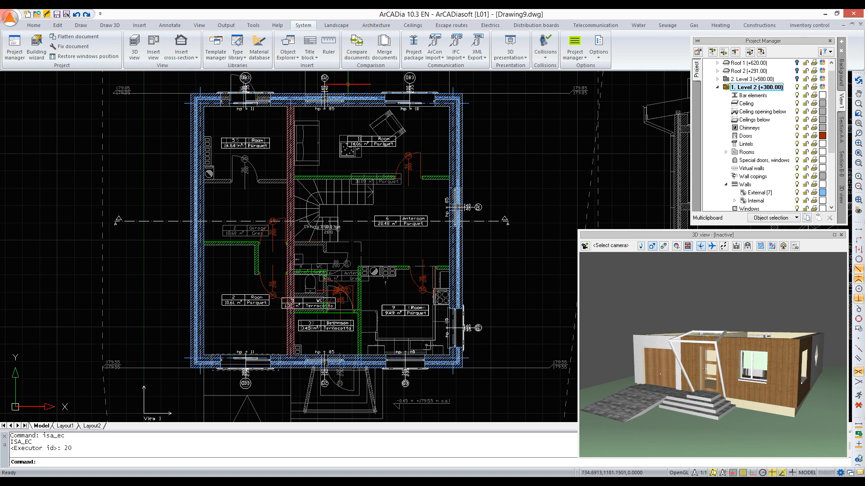
# Step: Select the remaining Level 2 outer wall sections and apply the plaster2 texture to their Right surfaces
pyautogui.click(453, 180)
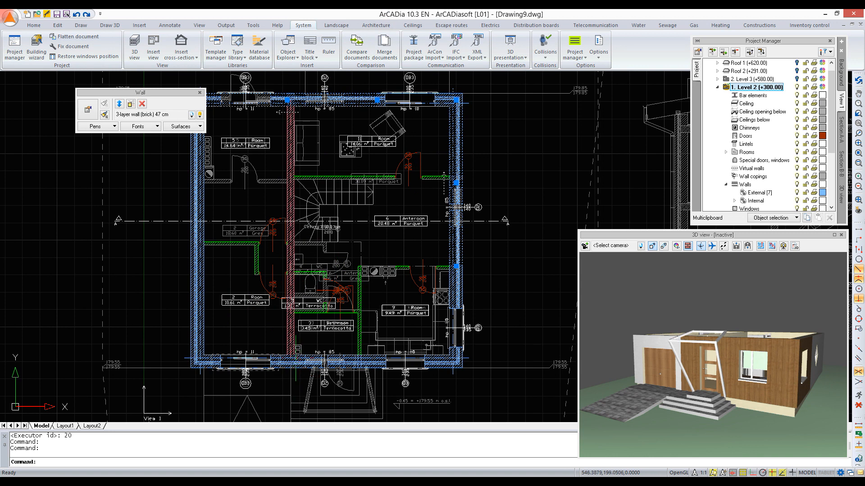
pyautogui.click(295, 366)
pyautogui.click(199, 203)
pyautogui.click(278, 361)
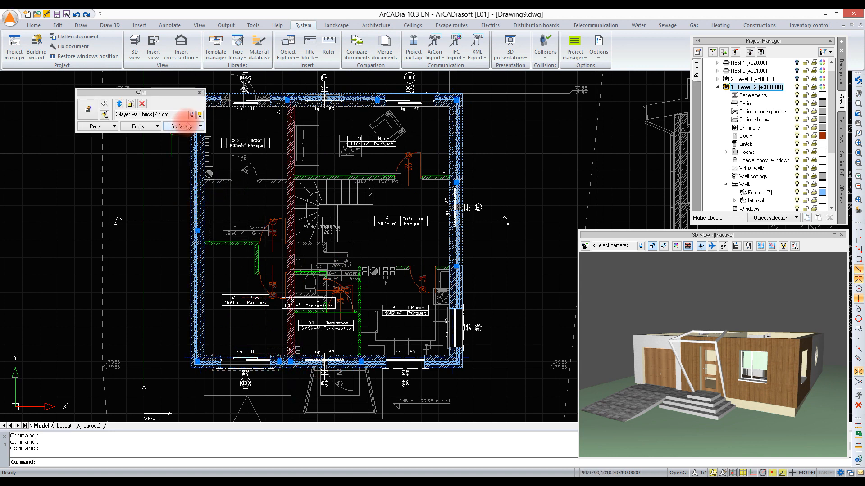
pyautogui.click(185, 127)
pyautogui.click(191, 191)
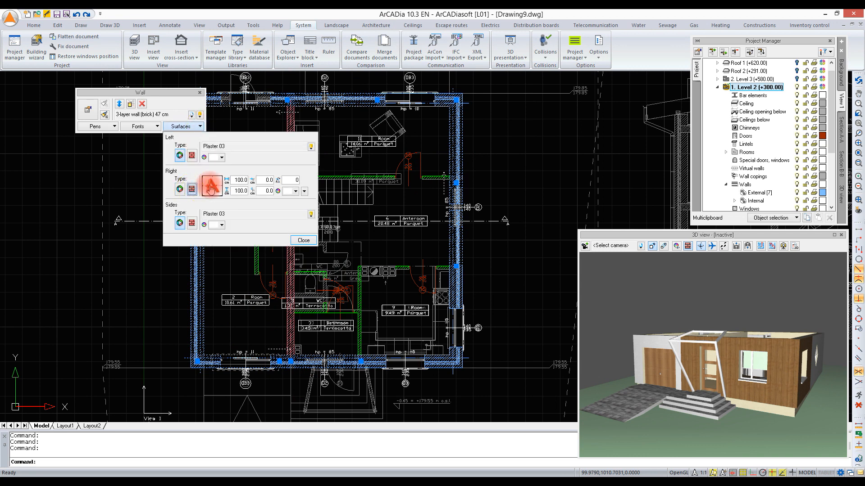
pyautogui.click(335, 221)
pyautogui.scroll(-4, 333, 218)
pyautogui.scroll(-4, 298, 218)
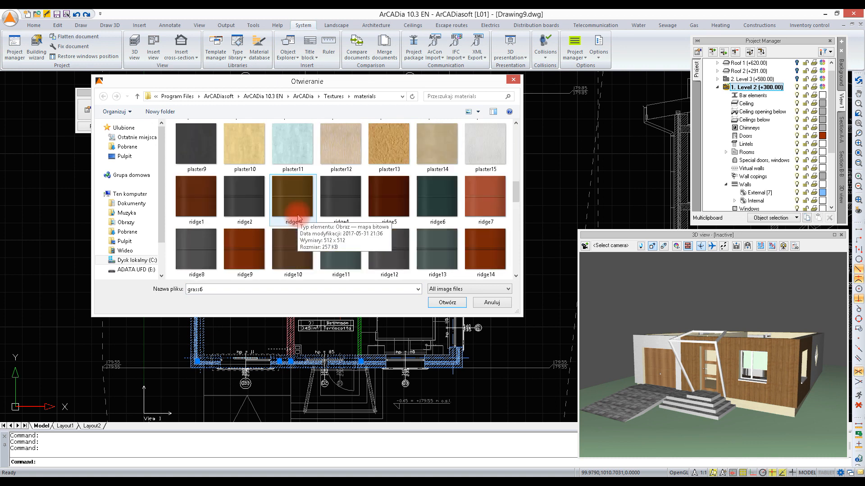
pyautogui.scroll(2, 212, 158)
pyautogui.doubleClick(202, 197)
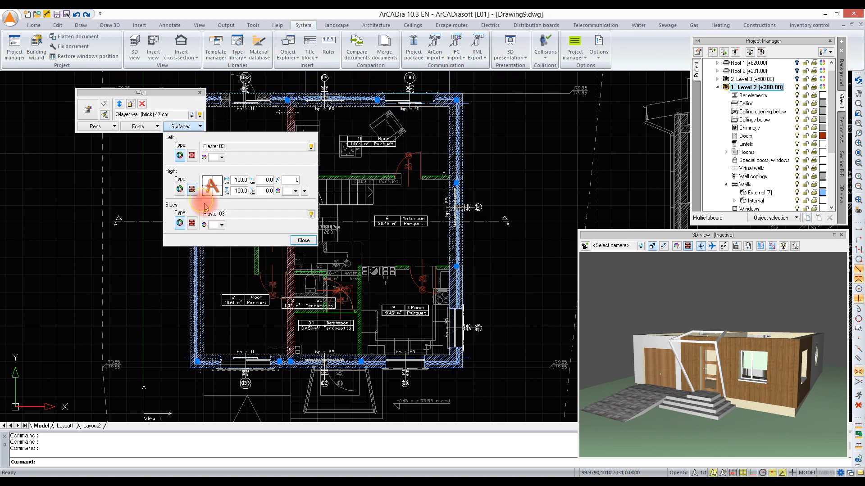
pyautogui.click(303, 240)
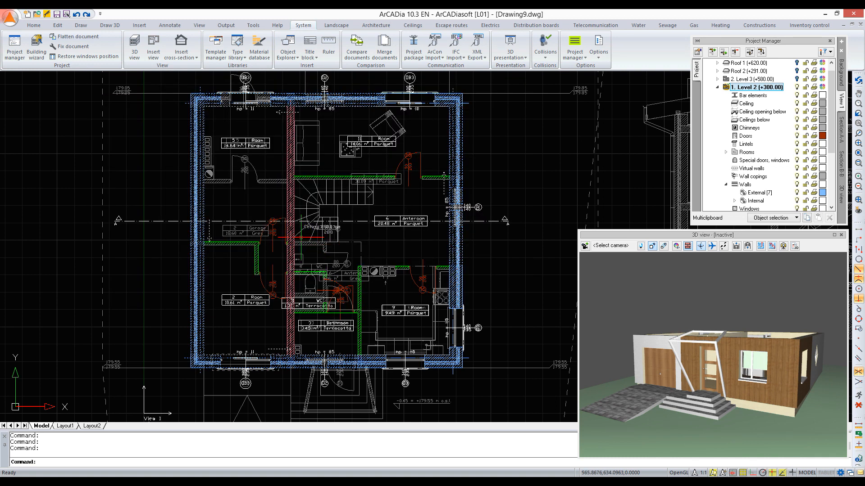
# Step: Make Level 3 (+580.00) visible and active in the plan and unlock its External wall group
pyautogui.click(796, 79)
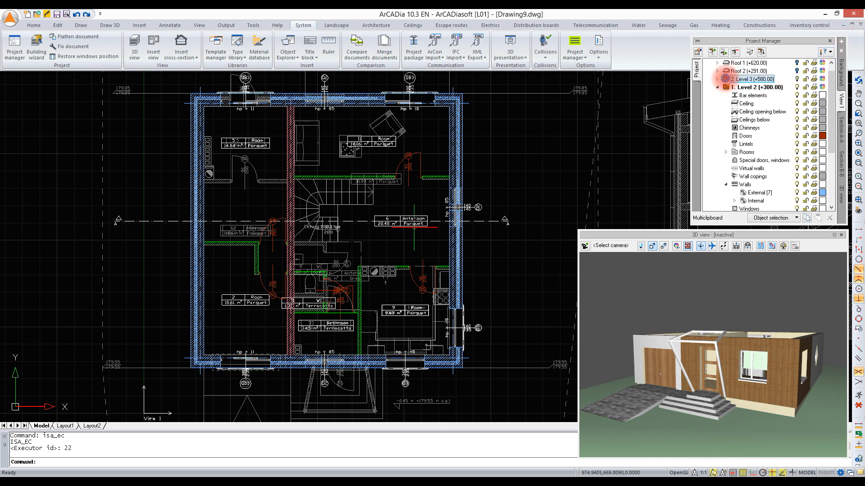
pyautogui.doubleClick(725, 79)
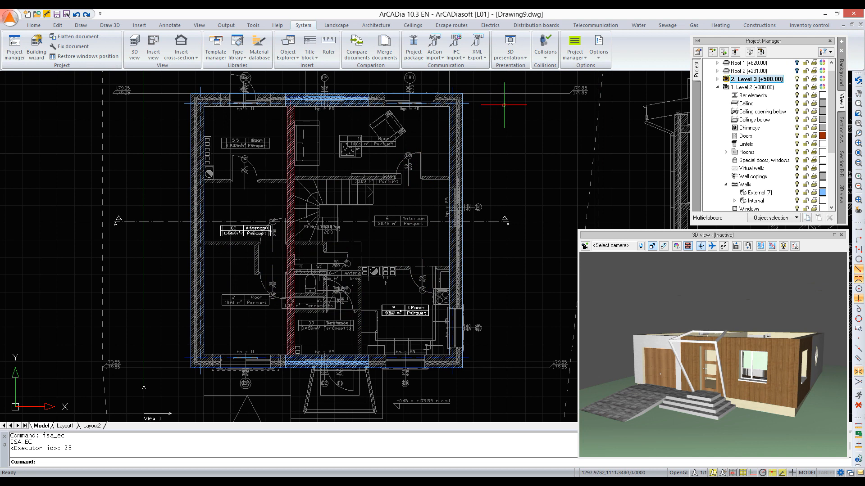
pyautogui.click(718, 86)
pyautogui.click(717, 86)
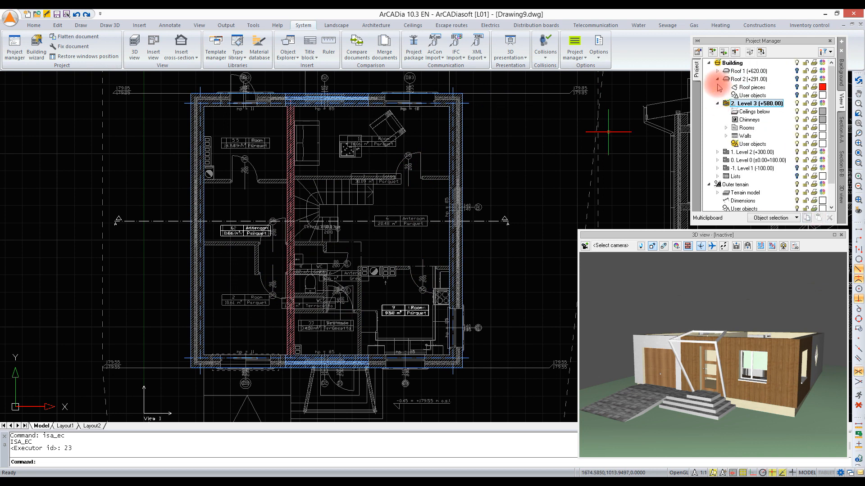
pyautogui.click(726, 120)
pyautogui.click(805, 128)
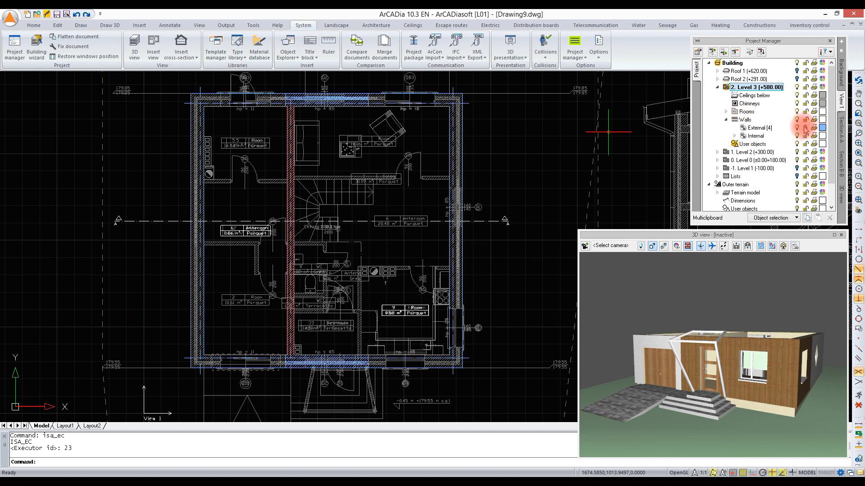
# Step: Divide the Level 3 rear outer wall between the middle and right-hand windows shown below it in the plan
pyautogui.click(342, 99)
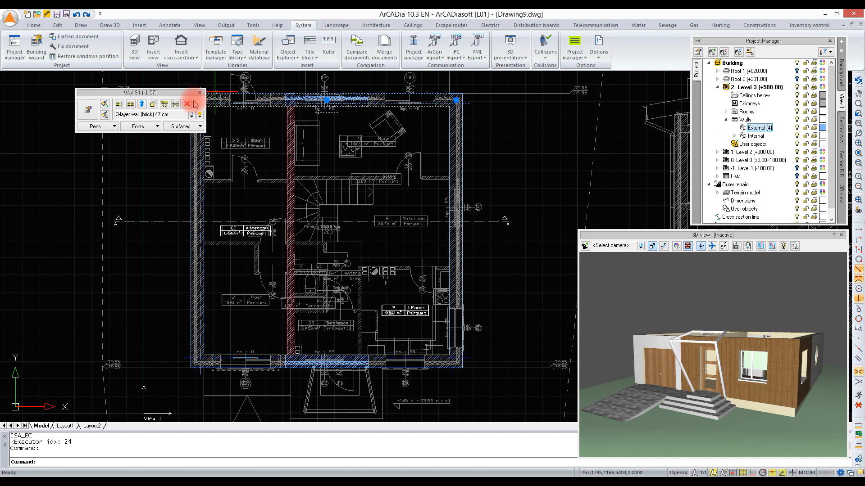
pyautogui.click(131, 104)
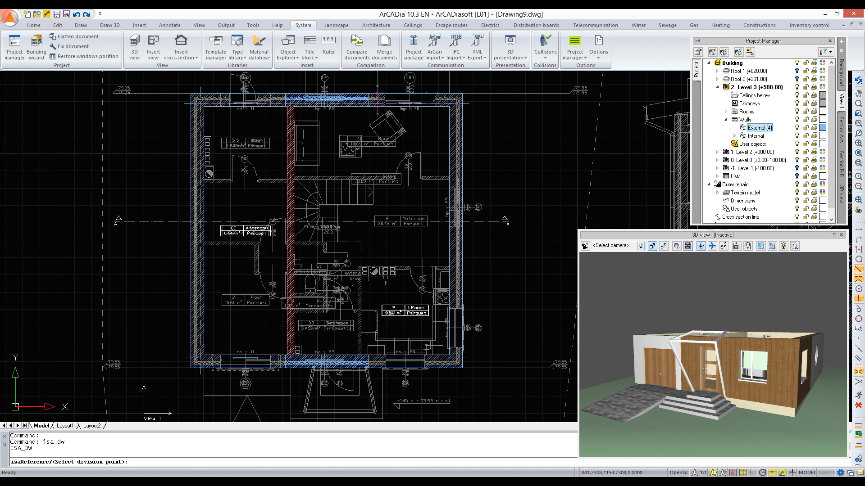
pyautogui.click(377, 97)
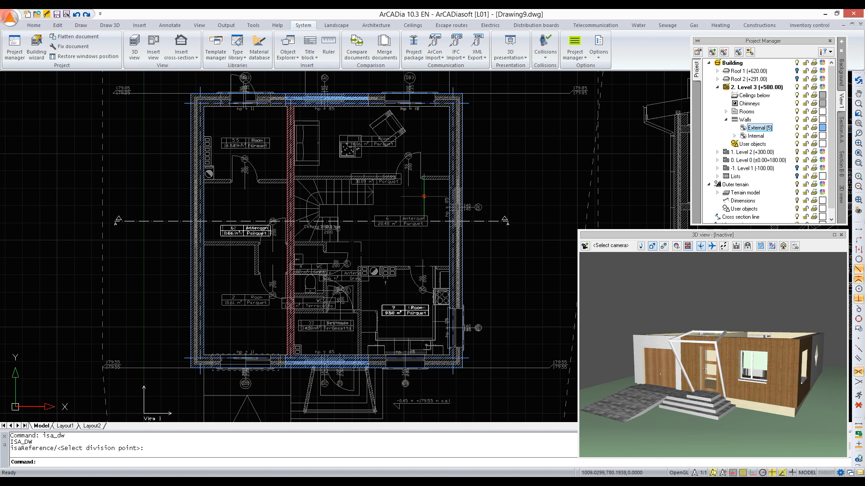
# Step: Divide the Level 3 side outer wall where the partition between the Anteroom and room 9 meets it
pyautogui.click(452, 240)
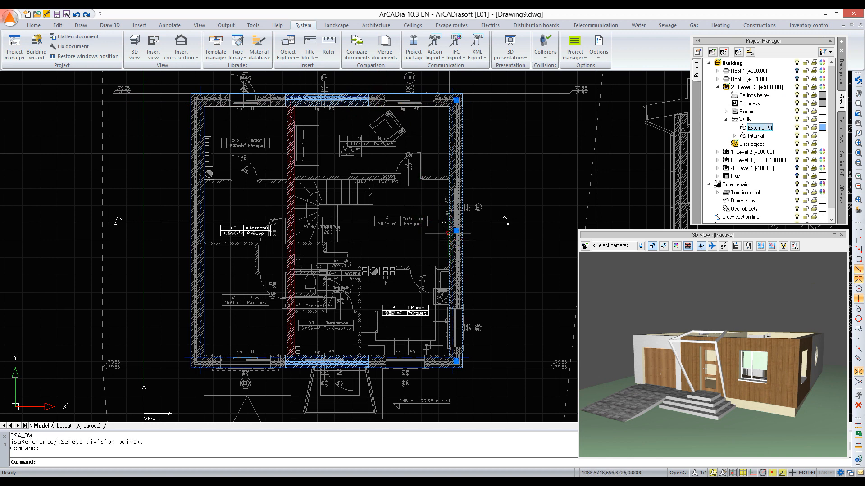
pyautogui.click(130, 104)
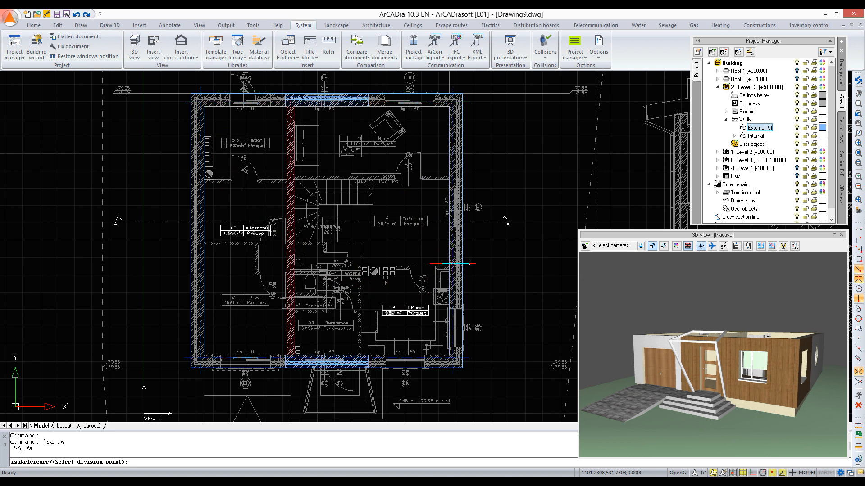
# Step: Divide the Level 3 front outer wall where the partition between the Bathroom and room 9 meets it
pyautogui.click(341, 361)
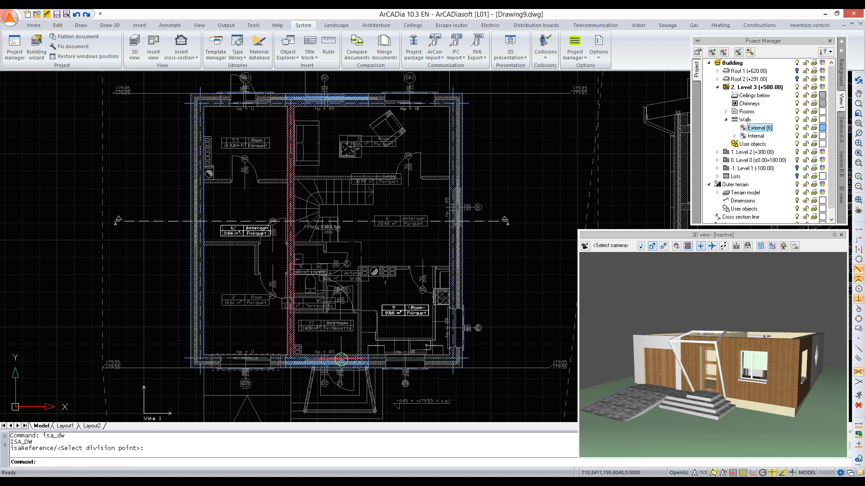
pyautogui.click(130, 106)
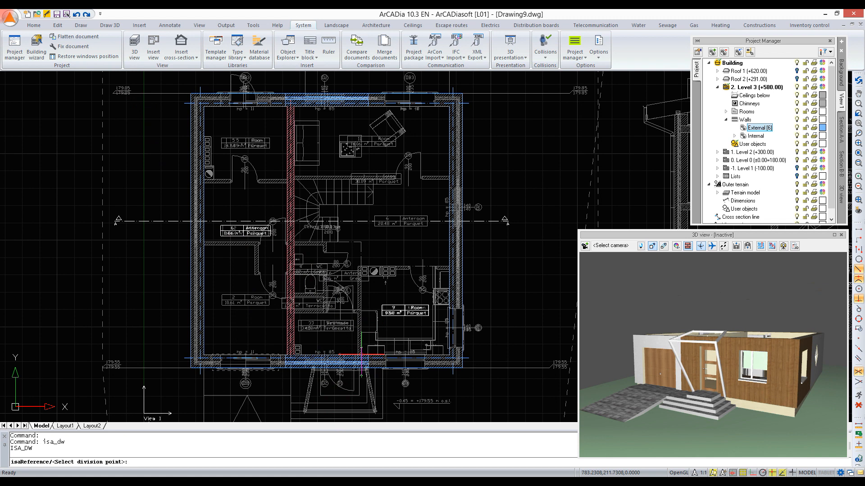
pyautogui.click(361, 355)
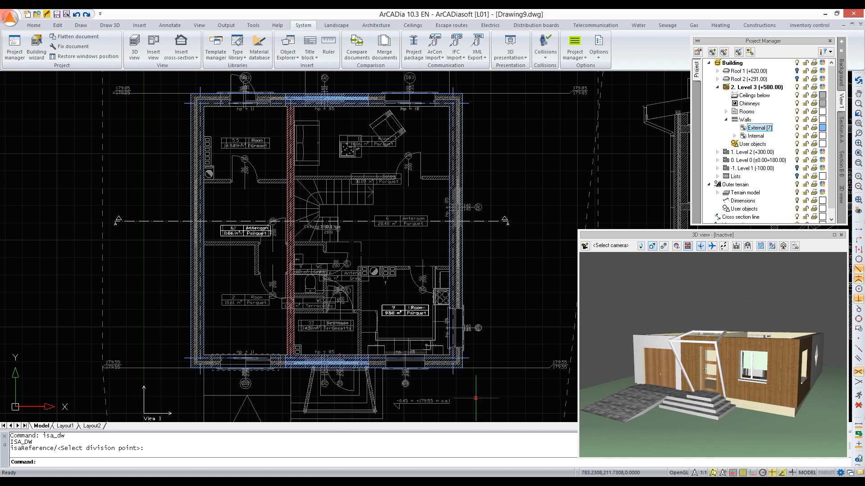
# Step: Select Level 3's front and side wall sections at room 9 and its divided rear section, and apply panel18, rotated 90°, to their Right surfaces
pyautogui.click(435, 358)
pyautogui.click(456, 284)
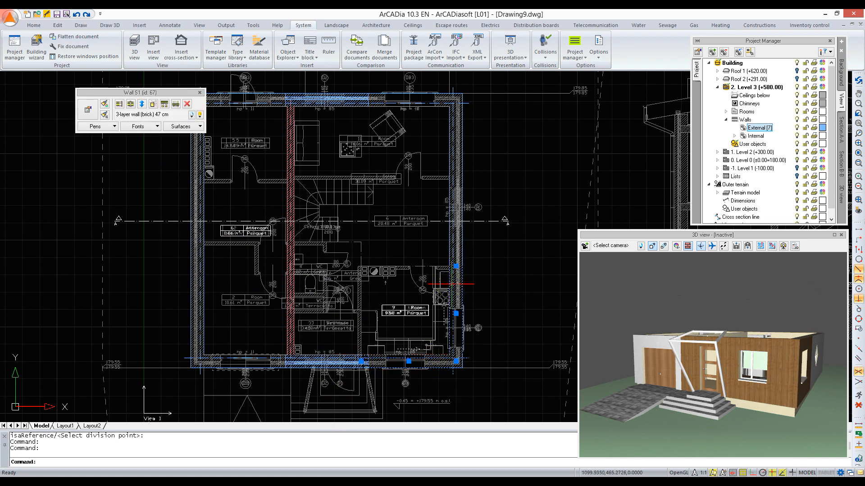
pyautogui.click(415, 95)
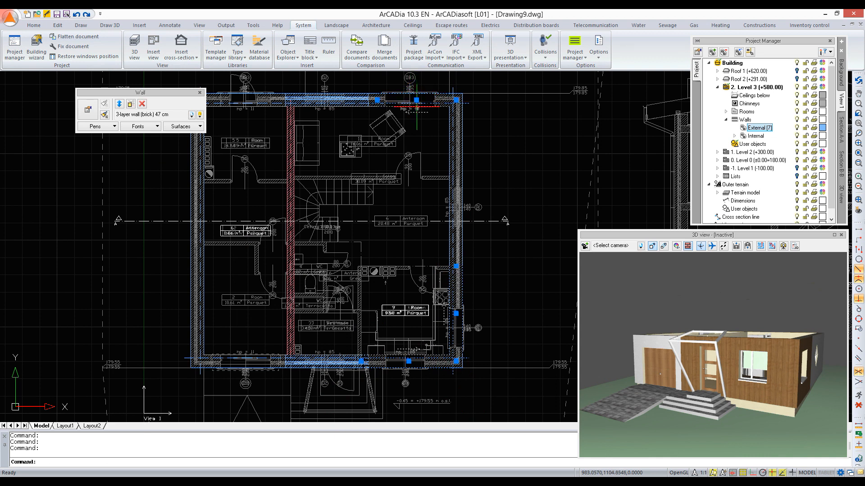
pyautogui.click(200, 127)
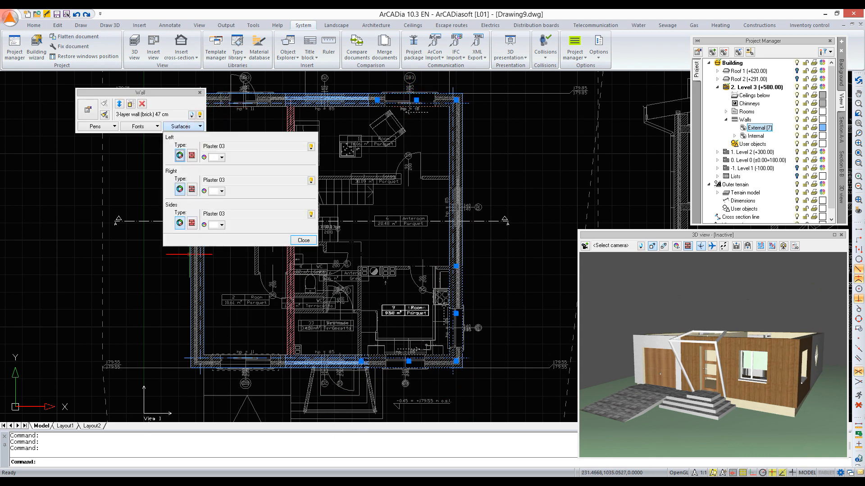
pyautogui.click(192, 189)
pyautogui.click(211, 187)
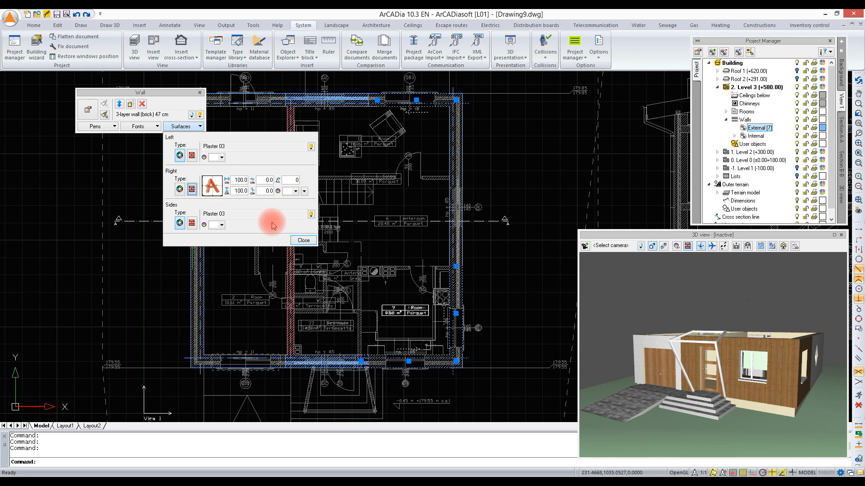
pyautogui.click(286, 199)
pyautogui.scroll(-5, 284, 210)
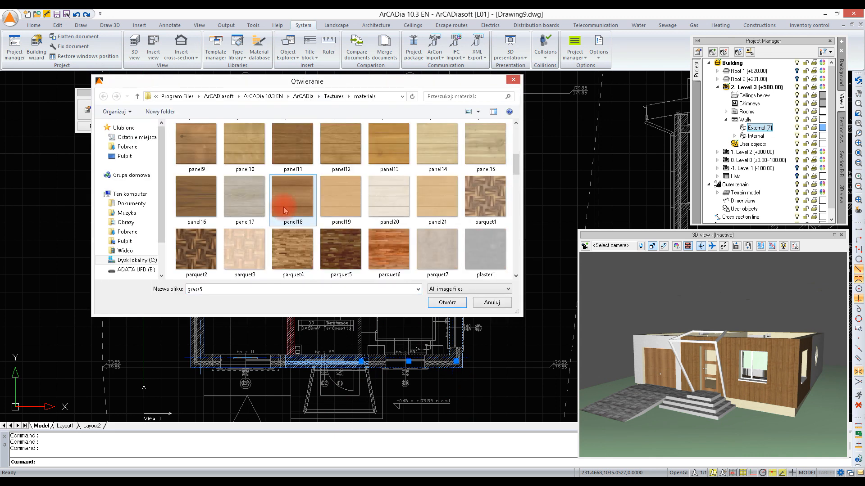
pyautogui.doubleClick(284, 211)
pyautogui.click(286, 180)
pyautogui.write('90')
pyautogui.press('Return')
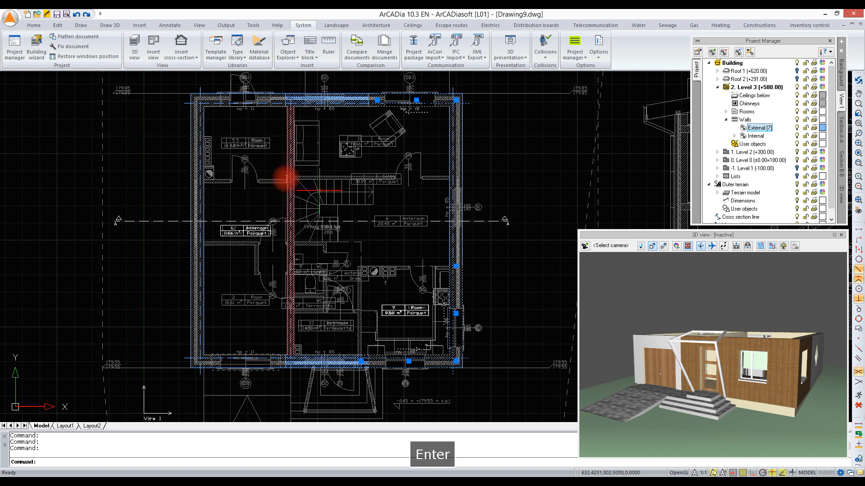
# Step: Select the remaining Level 3 outer wall sections, apart from those at room 9 and its divided rear section, and apply plaster2 to their Right surfaces
pyautogui.click(298, 102)
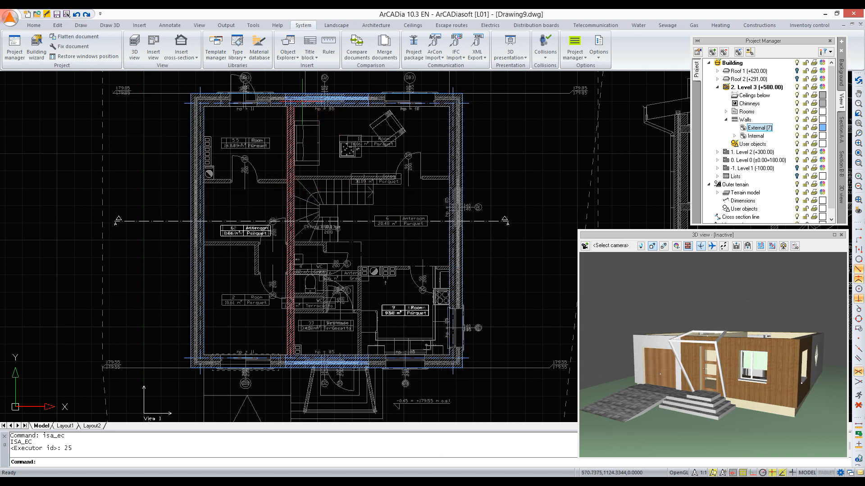
pyautogui.click(190, 211)
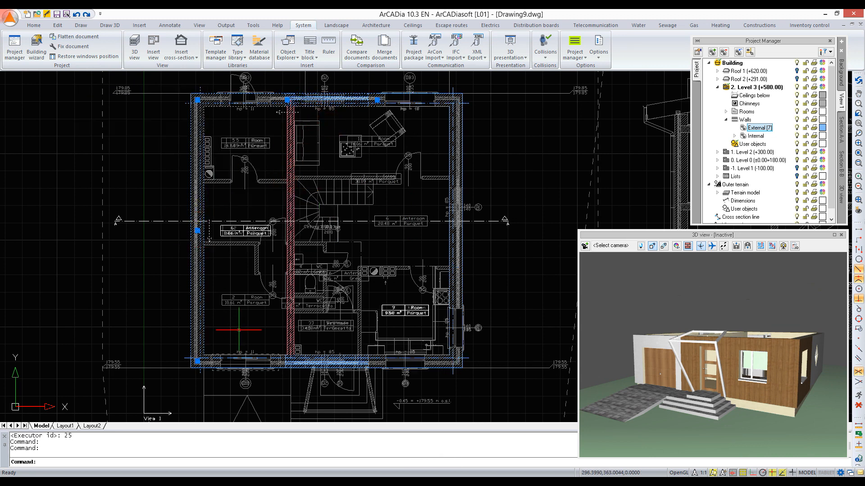
pyautogui.click(296, 366)
pyautogui.click(451, 145)
pyautogui.click(182, 126)
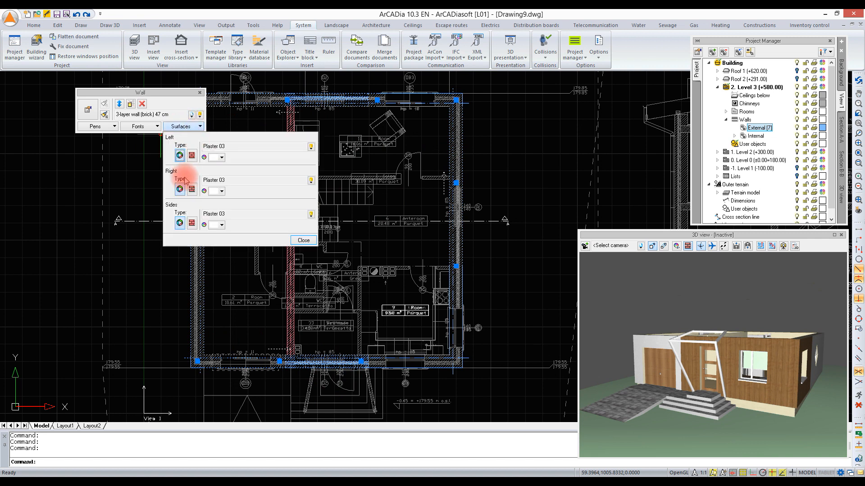
pyautogui.click(191, 189)
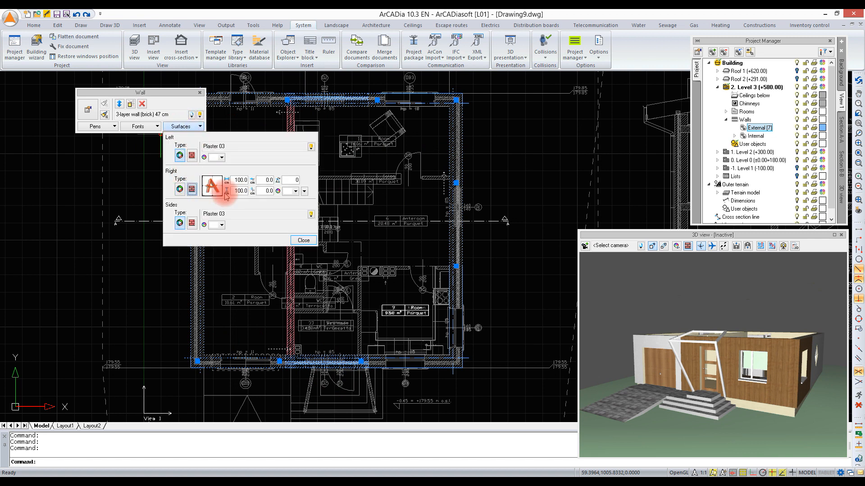
pyautogui.click(273, 211)
pyautogui.scroll(-7, 275, 211)
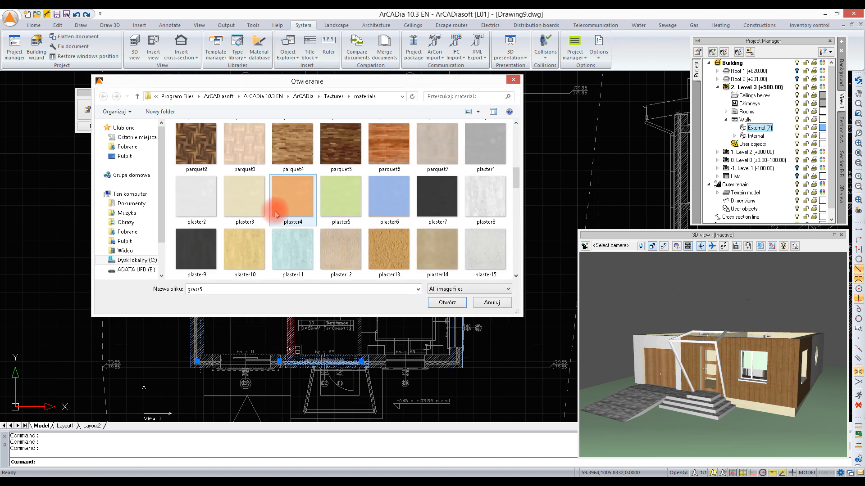
pyautogui.doubleClick(198, 197)
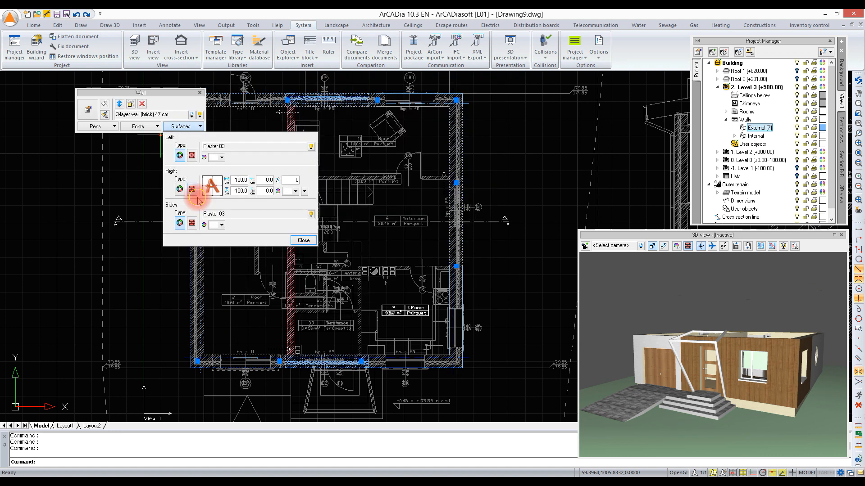
pyautogui.click(302, 241)
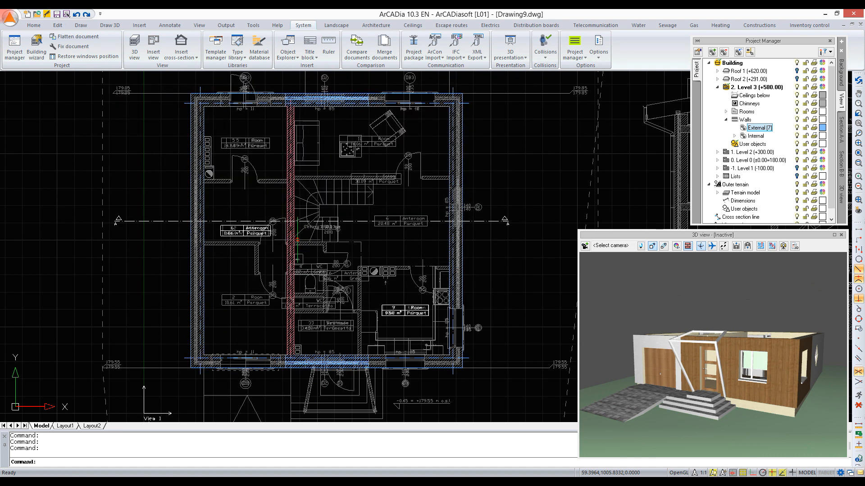
# Step: Turn on the visibility of Level 3, Roof 1, Roof 2, Level 2 and Level 0's ceiling in the 3D view
pyautogui.click(842, 194)
pyautogui.click(804, 70)
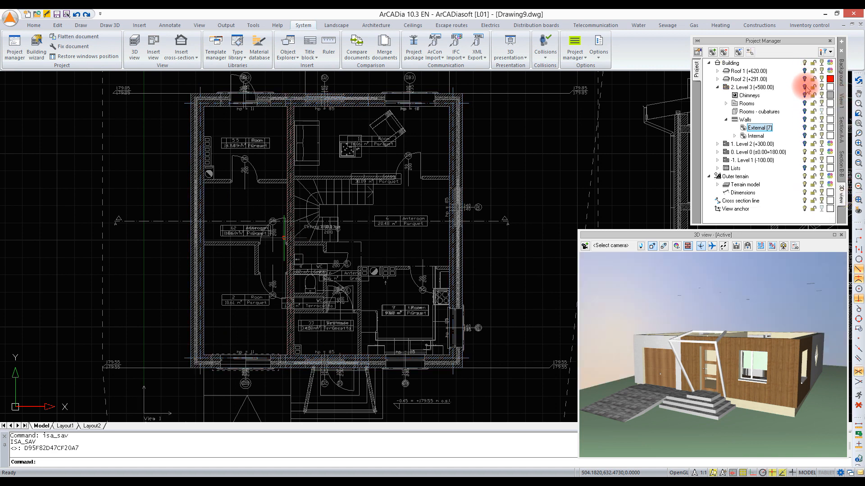
pyautogui.click(805, 88)
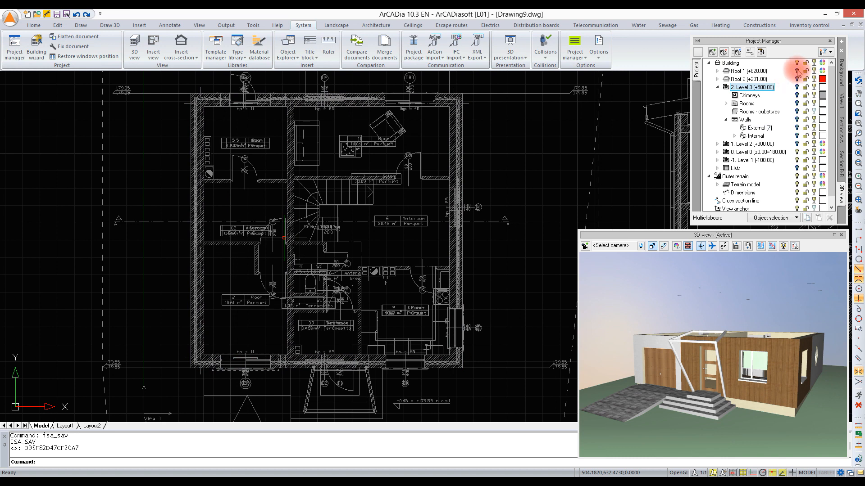
pyautogui.click(797, 70)
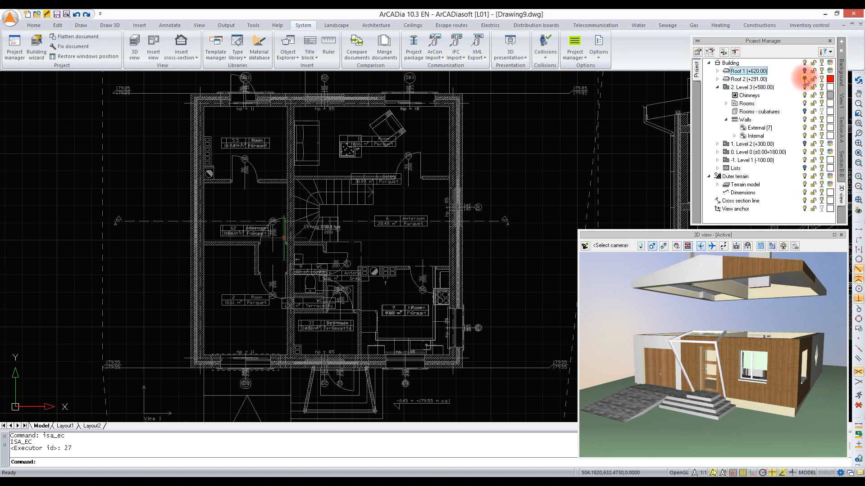
pyautogui.click(804, 79)
pyautogui.click(805, 144)
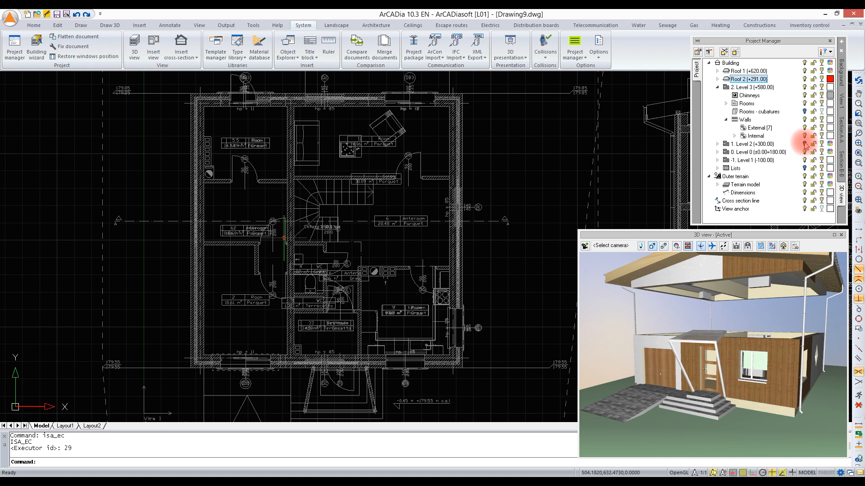
pyautogui.click(718, 153)
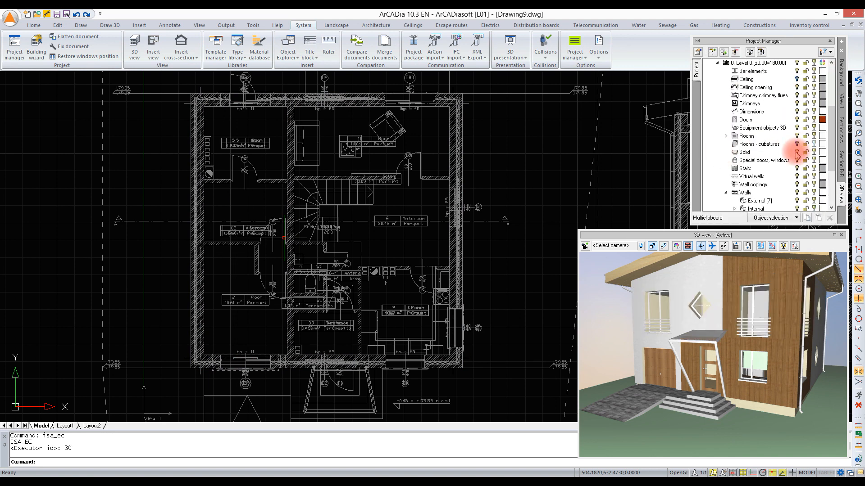
pyautogui.click(801, 80)
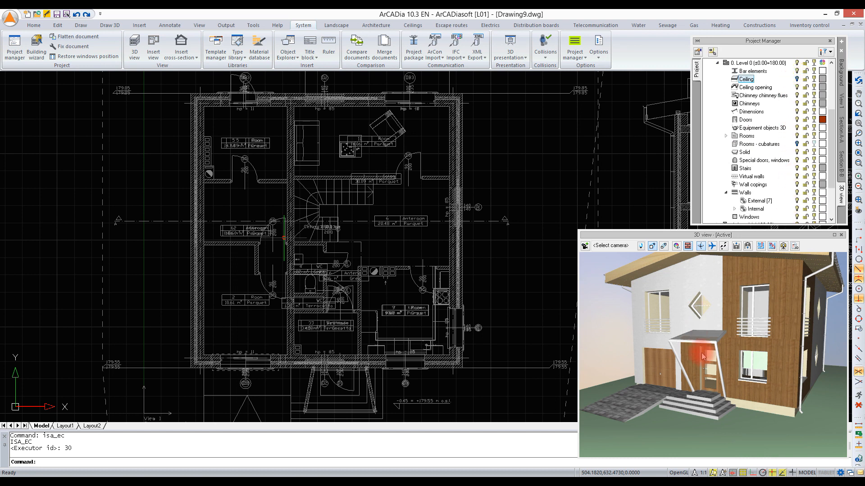
# Step: Select the roof framing in the 3D view and apply the panel11 texture to its body
pyautogui.scroll(-4, 706, 355)
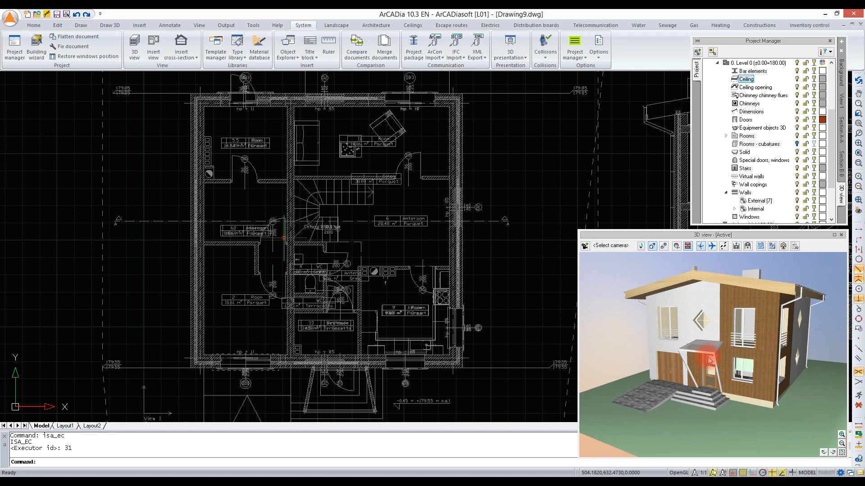
pyautogui.click(747, 278)
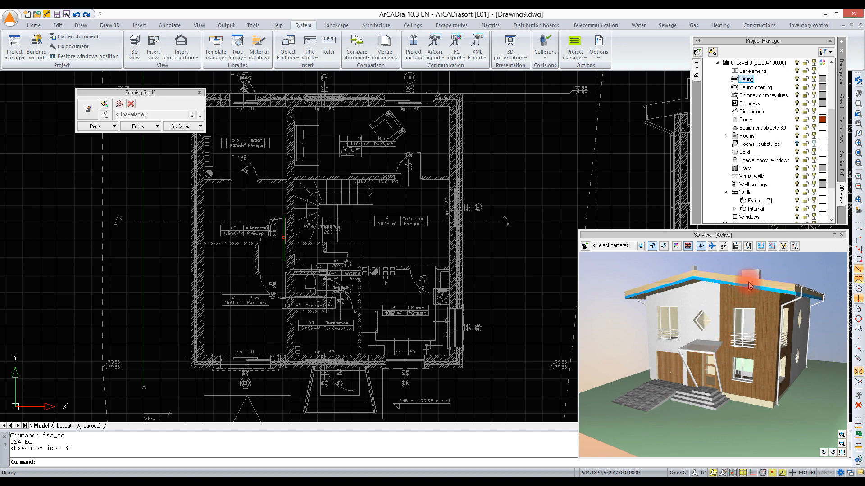
pyautogui.click(200, 126)
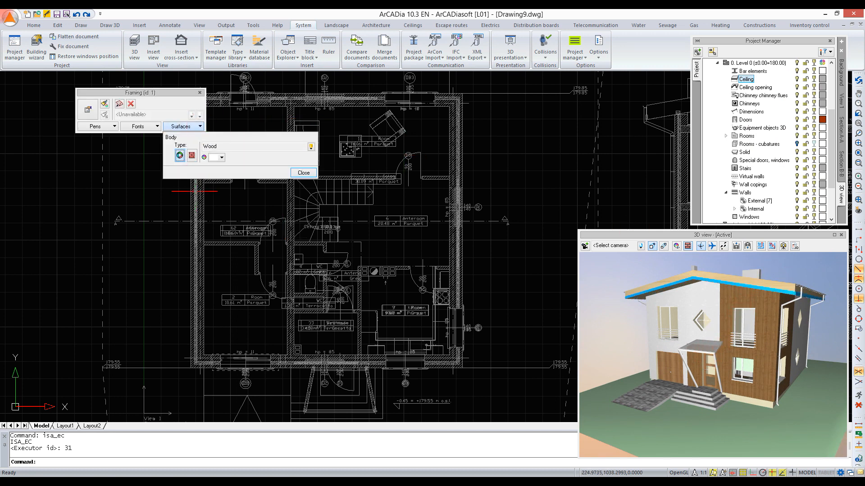
pyautogui.click(192, 156)
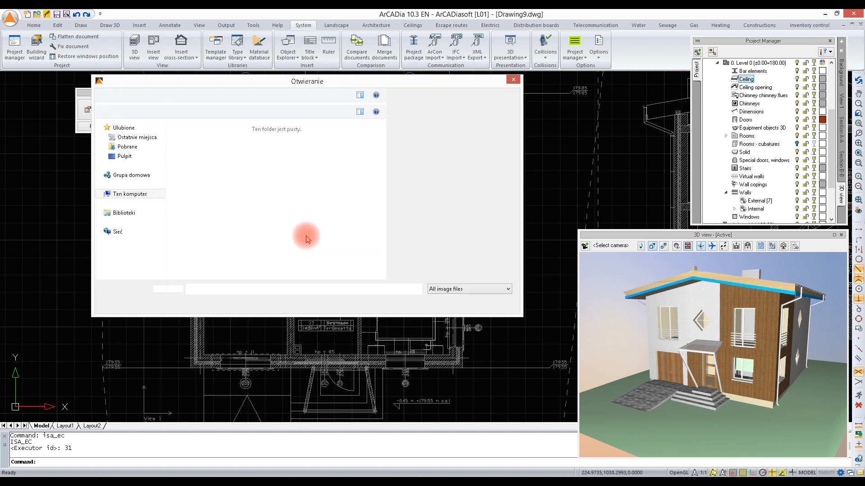
pyautogui.click(301, 196)
pyautogui.scroll(-5, 302, 200)
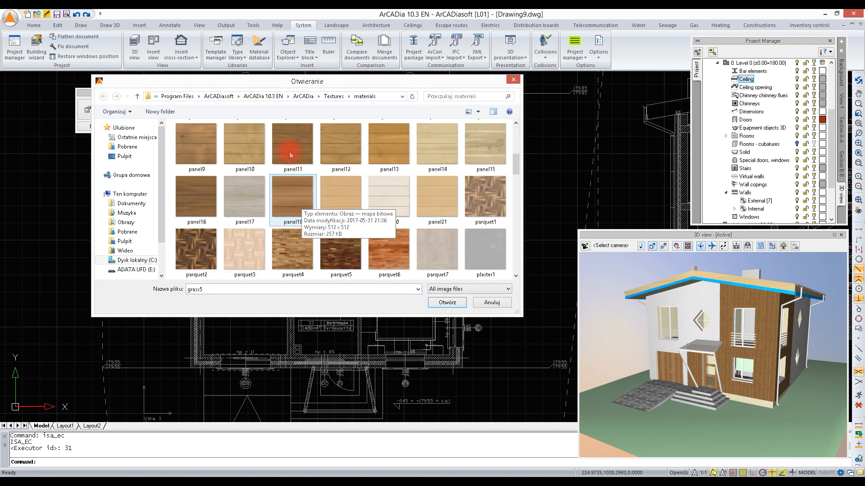
pyautogui.doubleClick(289, 148)
pyautogui.click(303, 172)
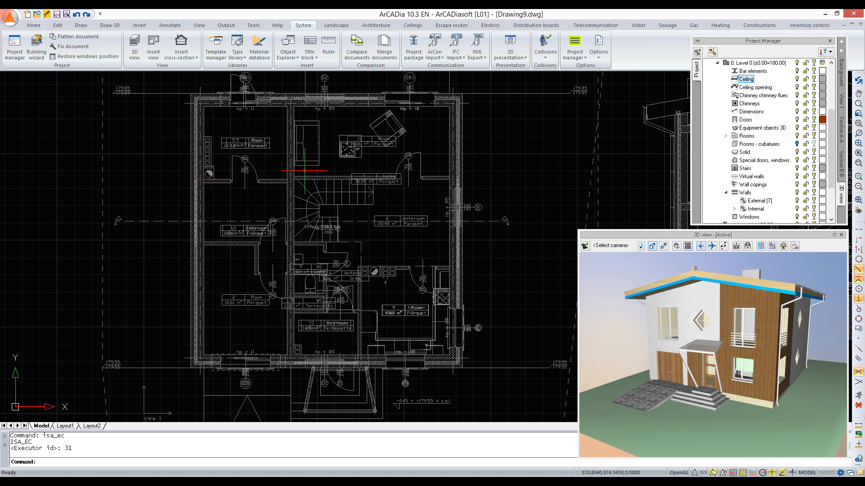
# Step: Select the main roof in the 3D view and apply the panel11 texture to its Bottom surface
pyautogui.click(728, 281)
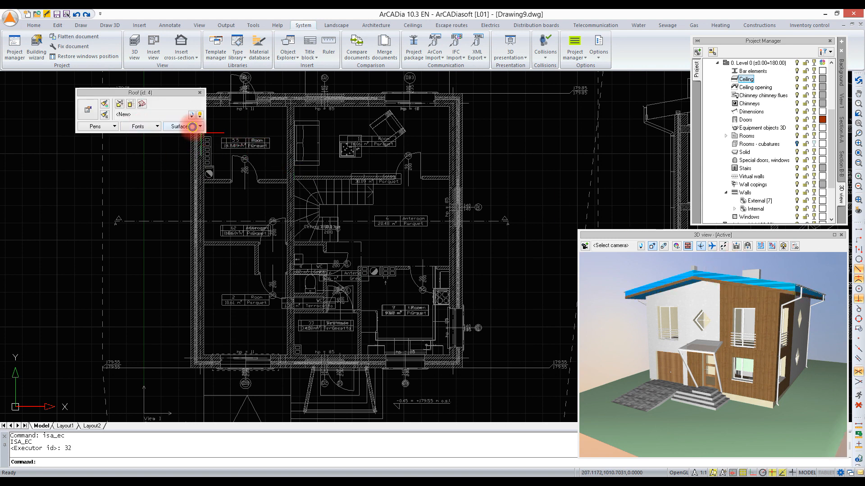
pyautogui.click(193, 127)
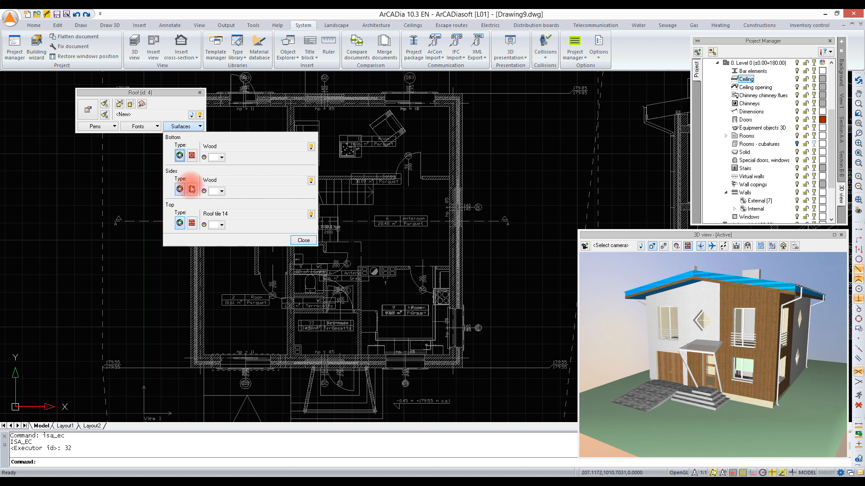
pyautogui.click(193, 156)
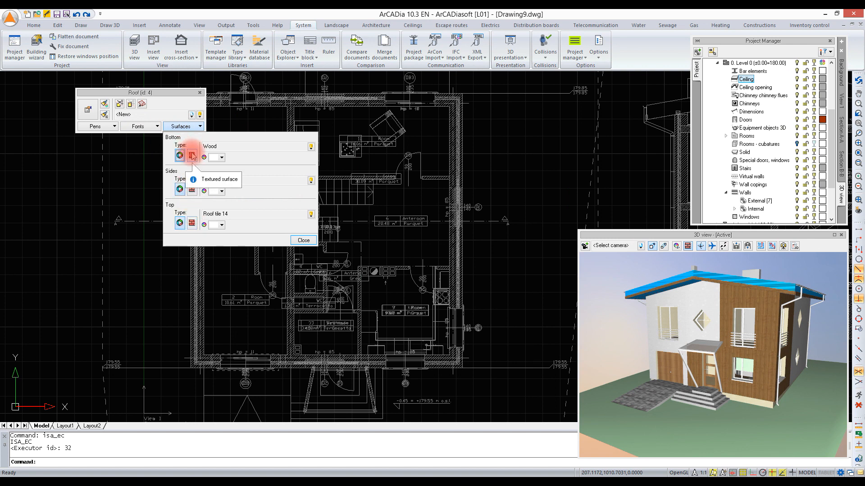
pyautogui.click(192, 153)
pyautogui.click(214, 152)
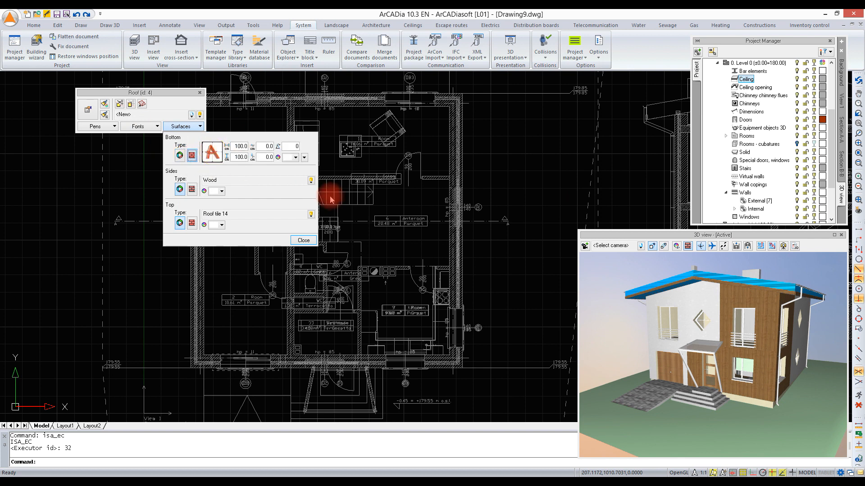
pyautogui.click(329, 197)
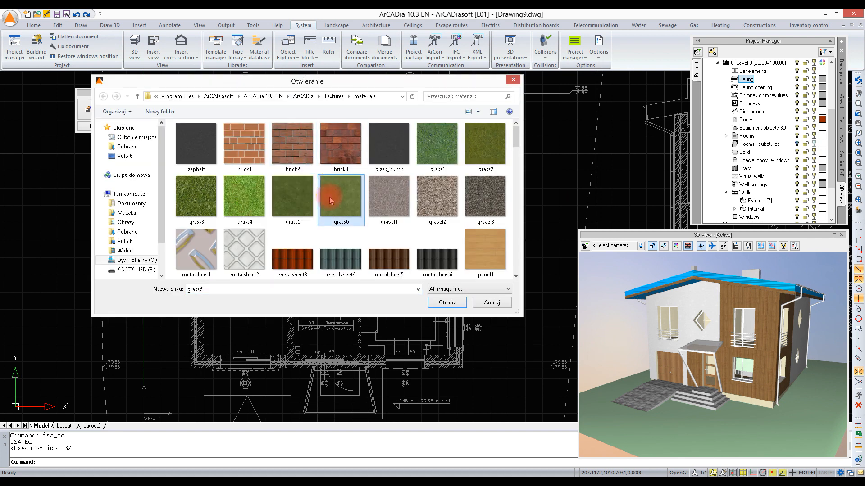
pyautogui.scroll(-3, 329, 196)
pyautogui.click(292, 235)
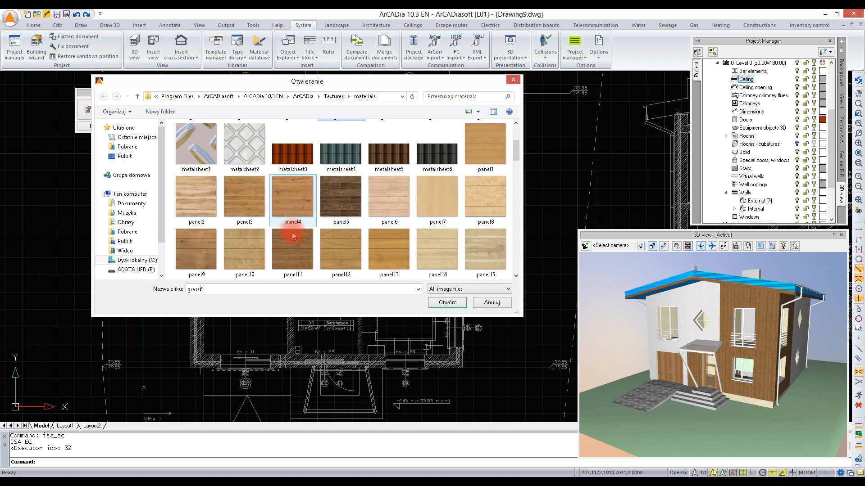
pyautogui.doubleClick(292, 235)
pyautogui.click(303, 240)
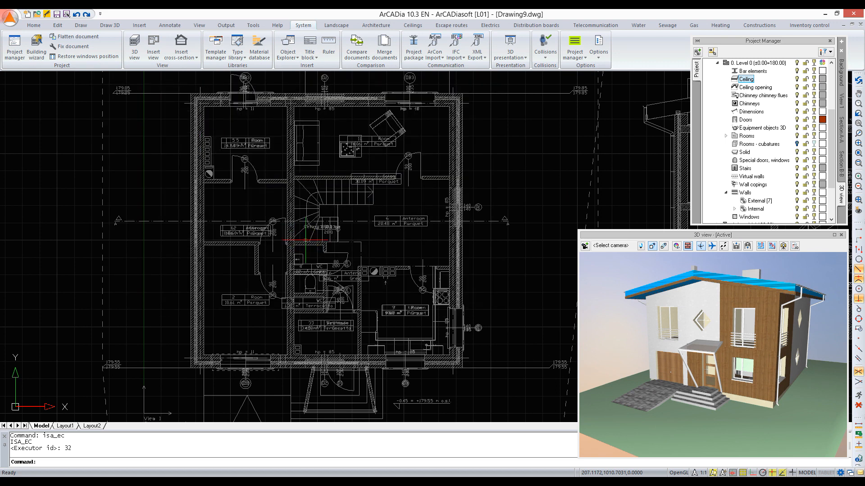
# Step: Apply the panel11 texture to the Sides surface of the main roof
pyautogui.click(720, 274)
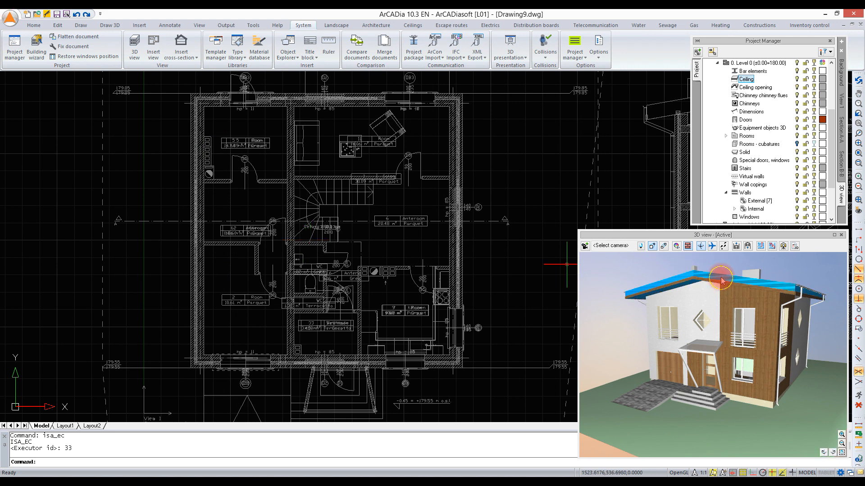
pyautogui.click(189, 129)
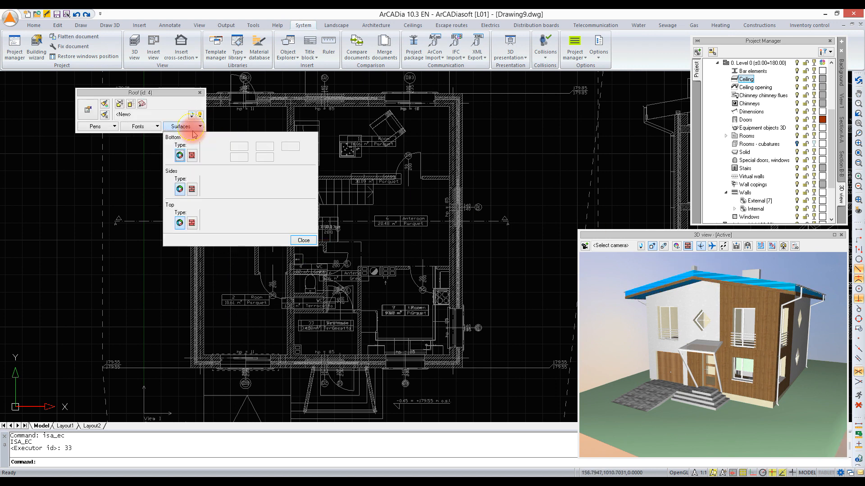
pyautogui.click(193, 187)
pyautogui.click(210, 186)
pyautogui.click(293, 216)
pyautogui.scroll(-5, 293, 219)
pyautogui.doubleClick(292, 165)
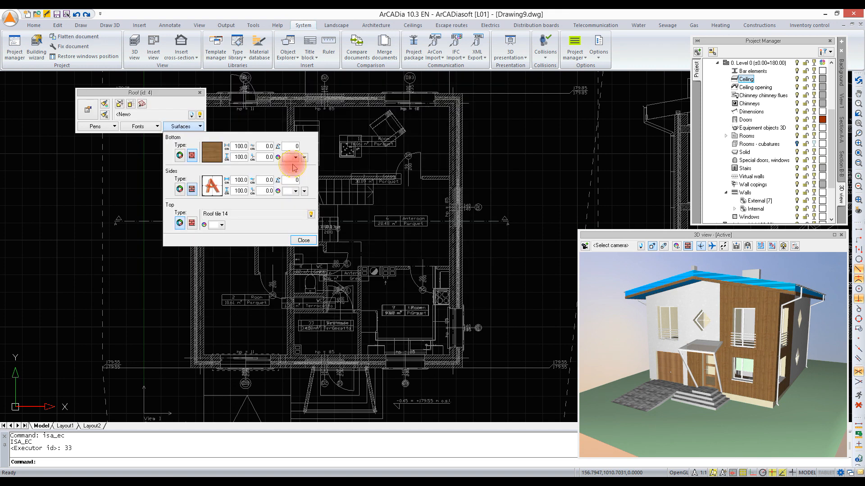
pyautogui.click(300, 239)
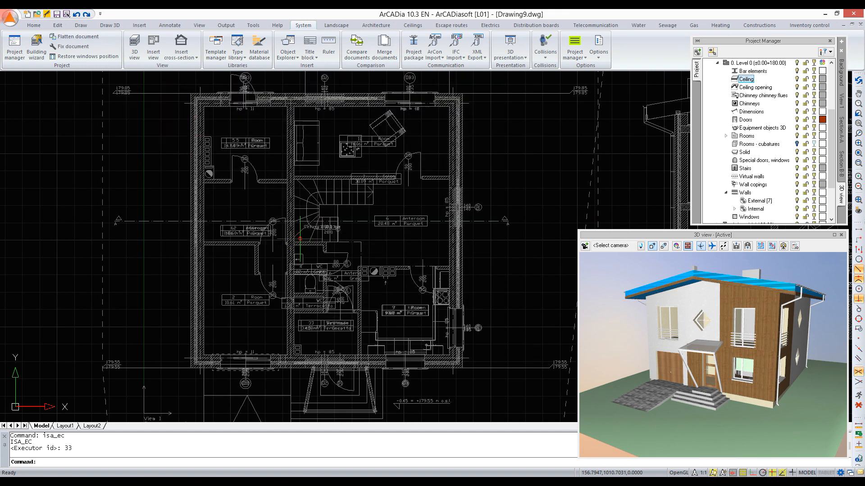
# Step: Apply the grass3 texture to the Top surface of the projected ground, with a texture size of 400 × 400 cm
pyautogui.click(734, 446)
pyautogui.click(180, 126)
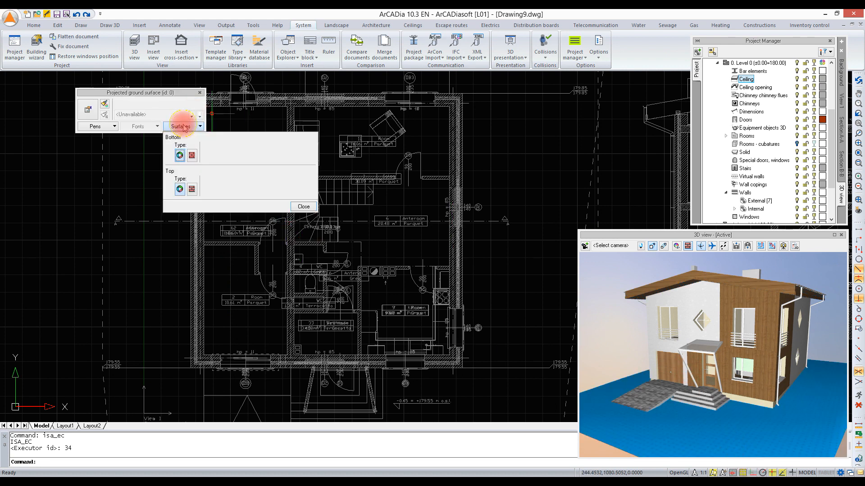
pyautogui.click(192, 190)
pyautogui.click(276, 215)
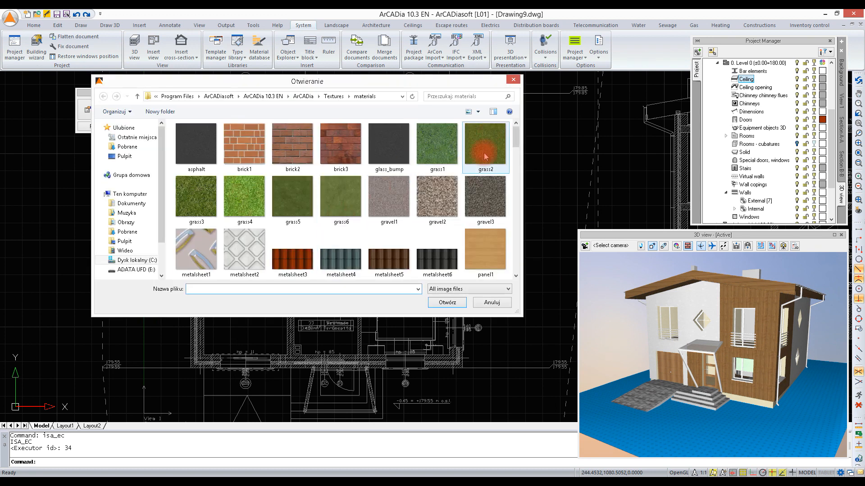
pyautogui.doubleClick(194, 197)
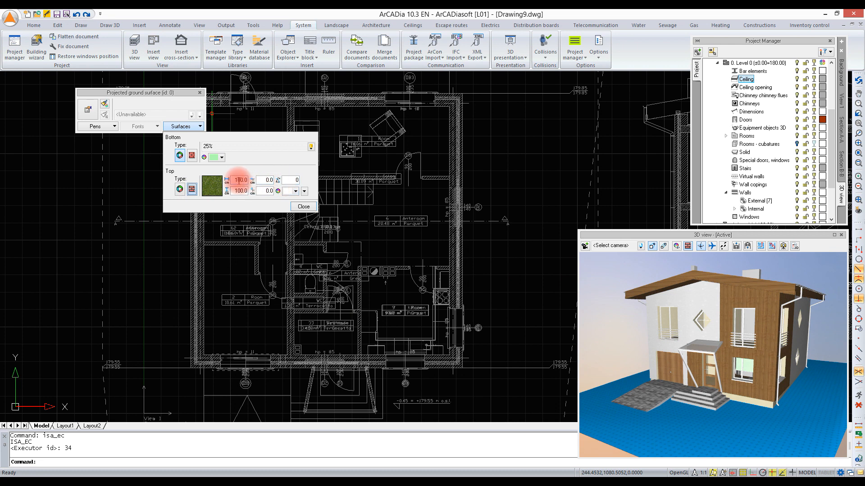
pyautogui.moveTo(236, 180); pyautogui.dragTo(232, 192)
pyautogui.write('4')
pyautogui.write('4')
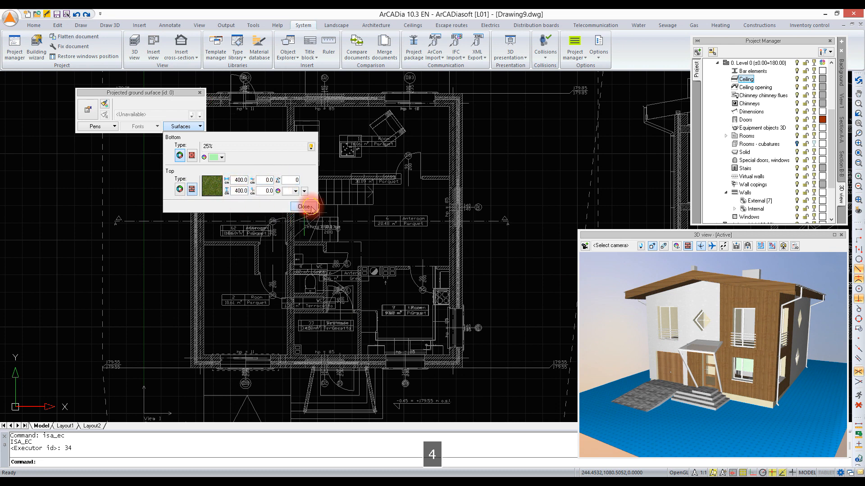
pyautogui.click(306, 206)
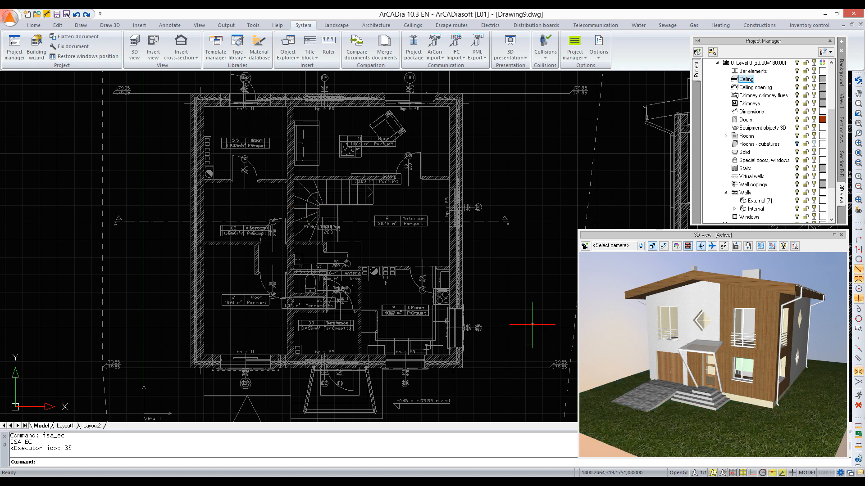